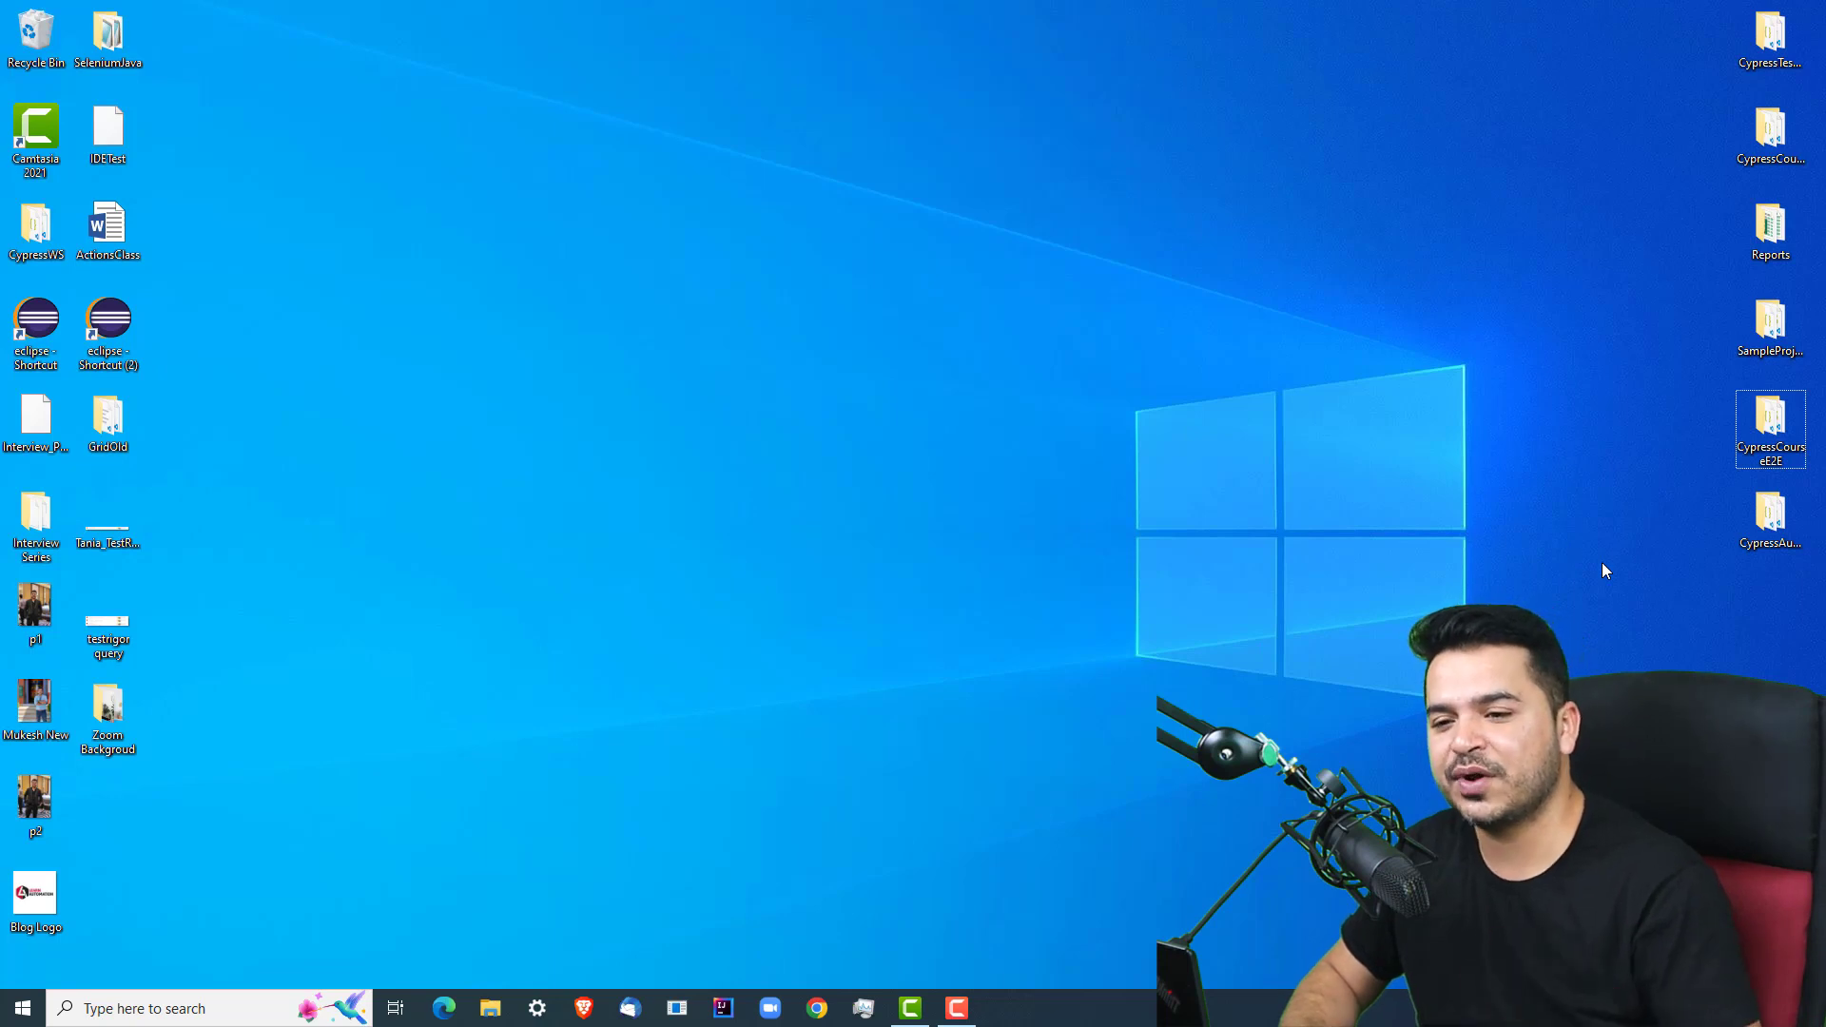
Step: Select the CypressCourseE2E project folder on the desktop
click(1787, 473)
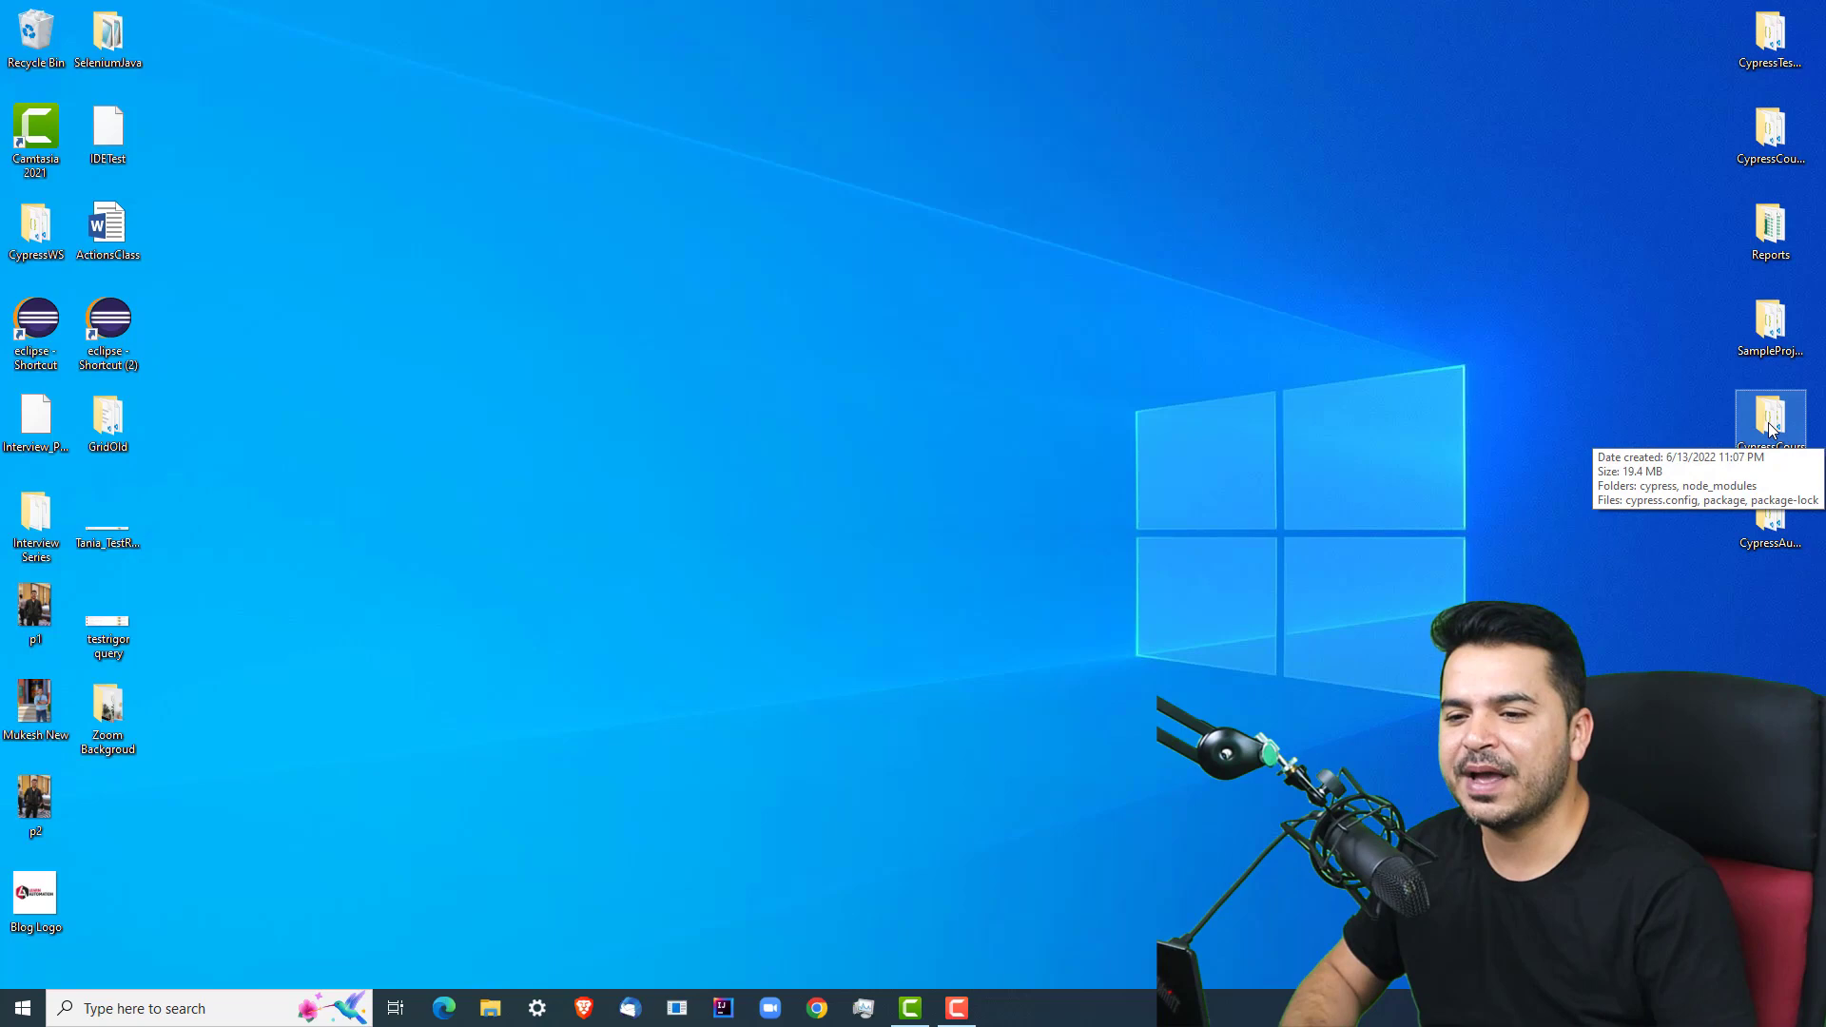
Step: Open the CypressCourseE2E folder, select then deselect its items, and make the address bar editable
click(412, 504)
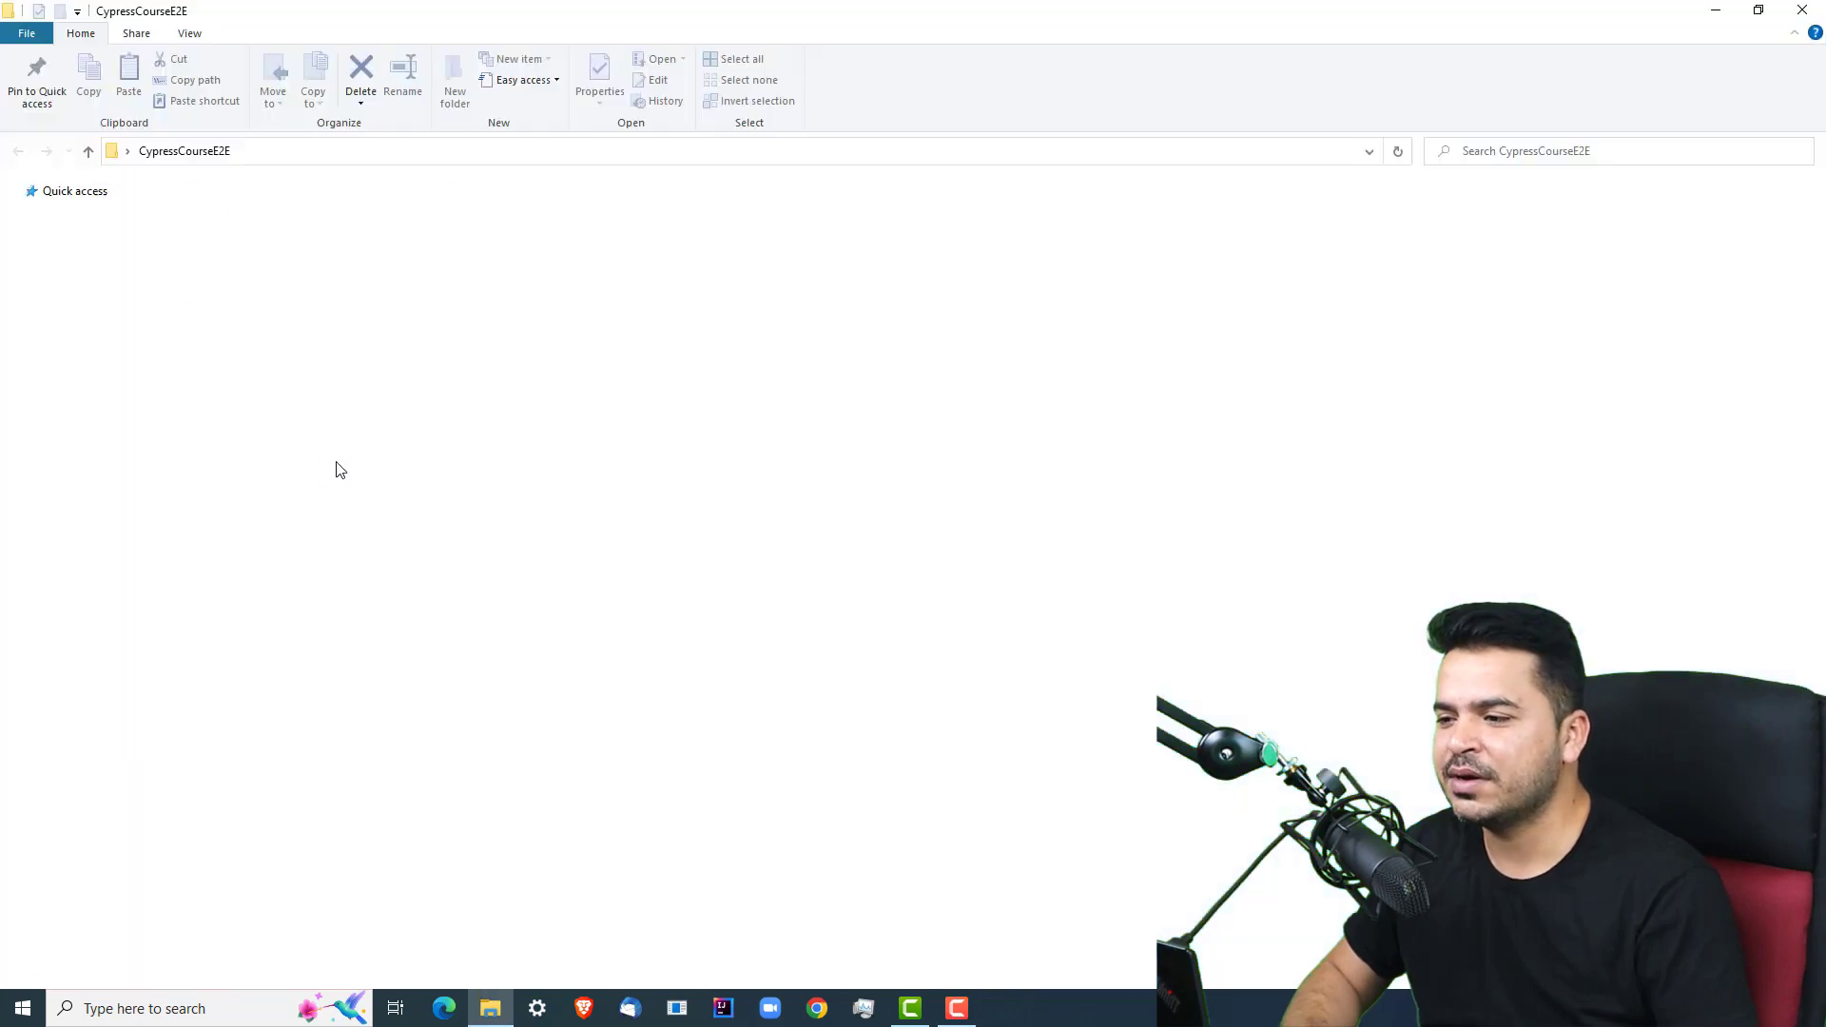
drag(493, 402, 264, 163)
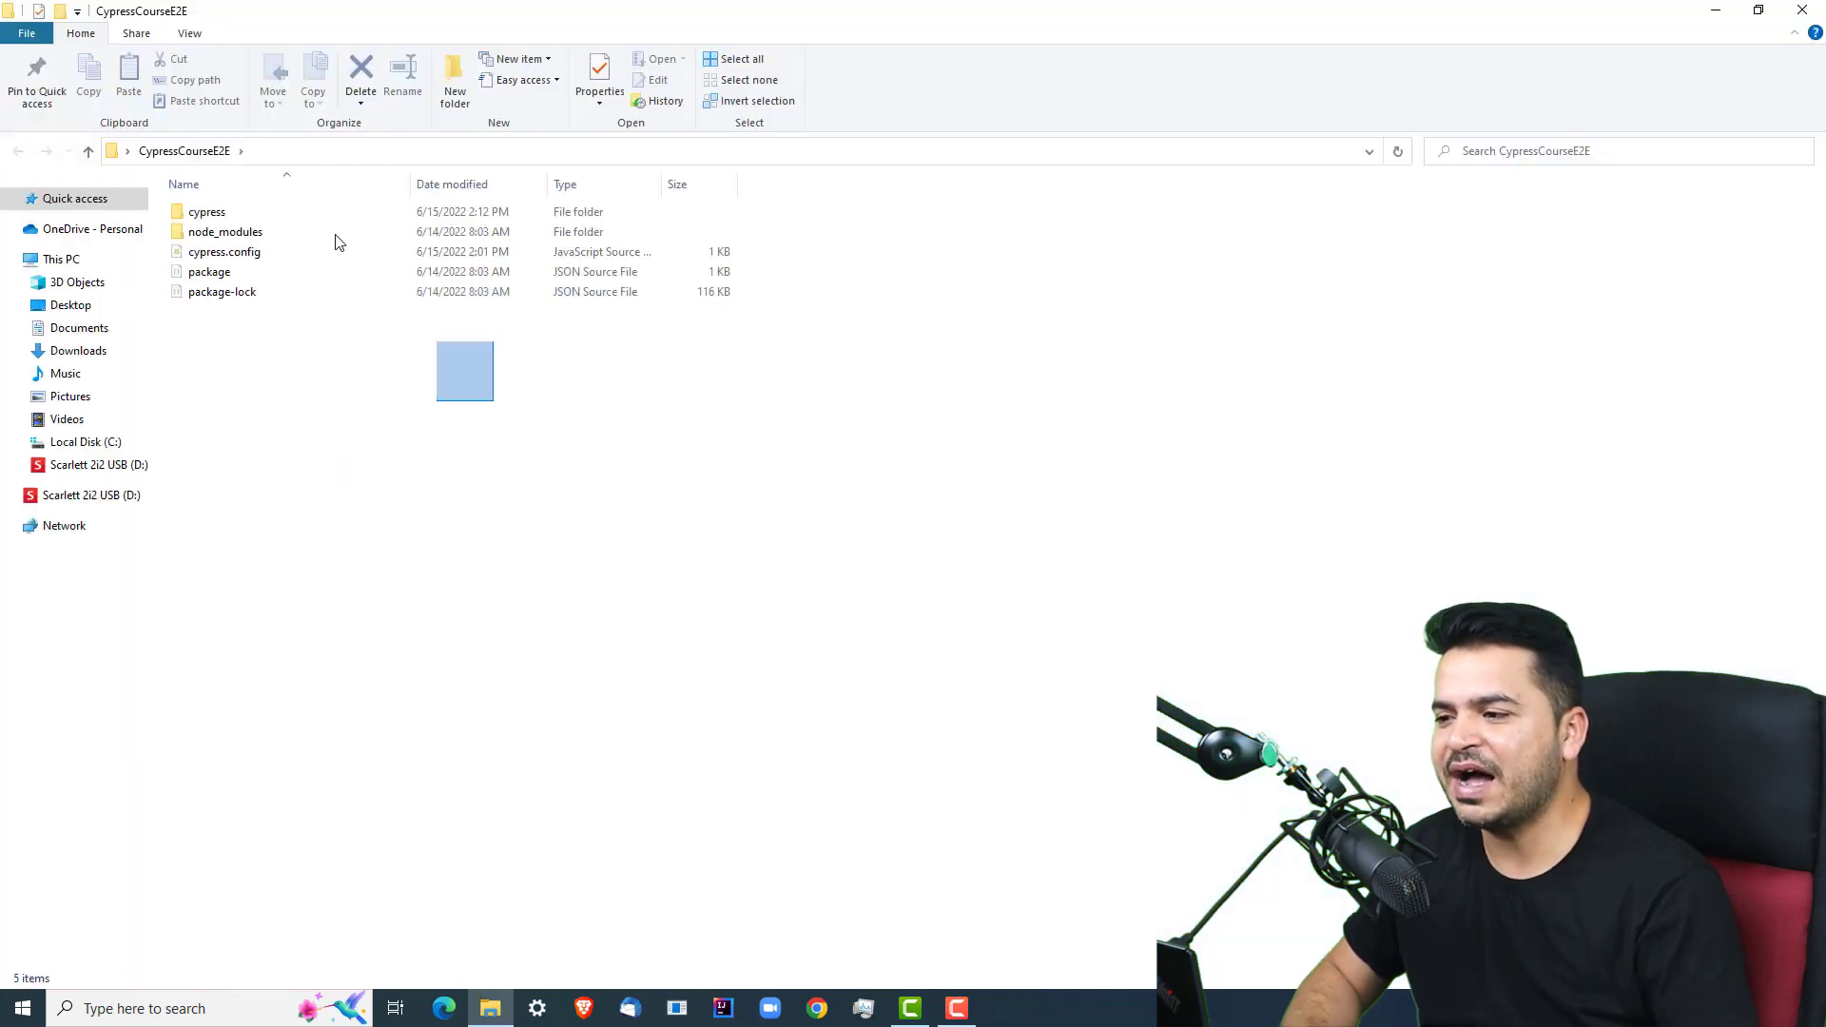
click(363, 490)
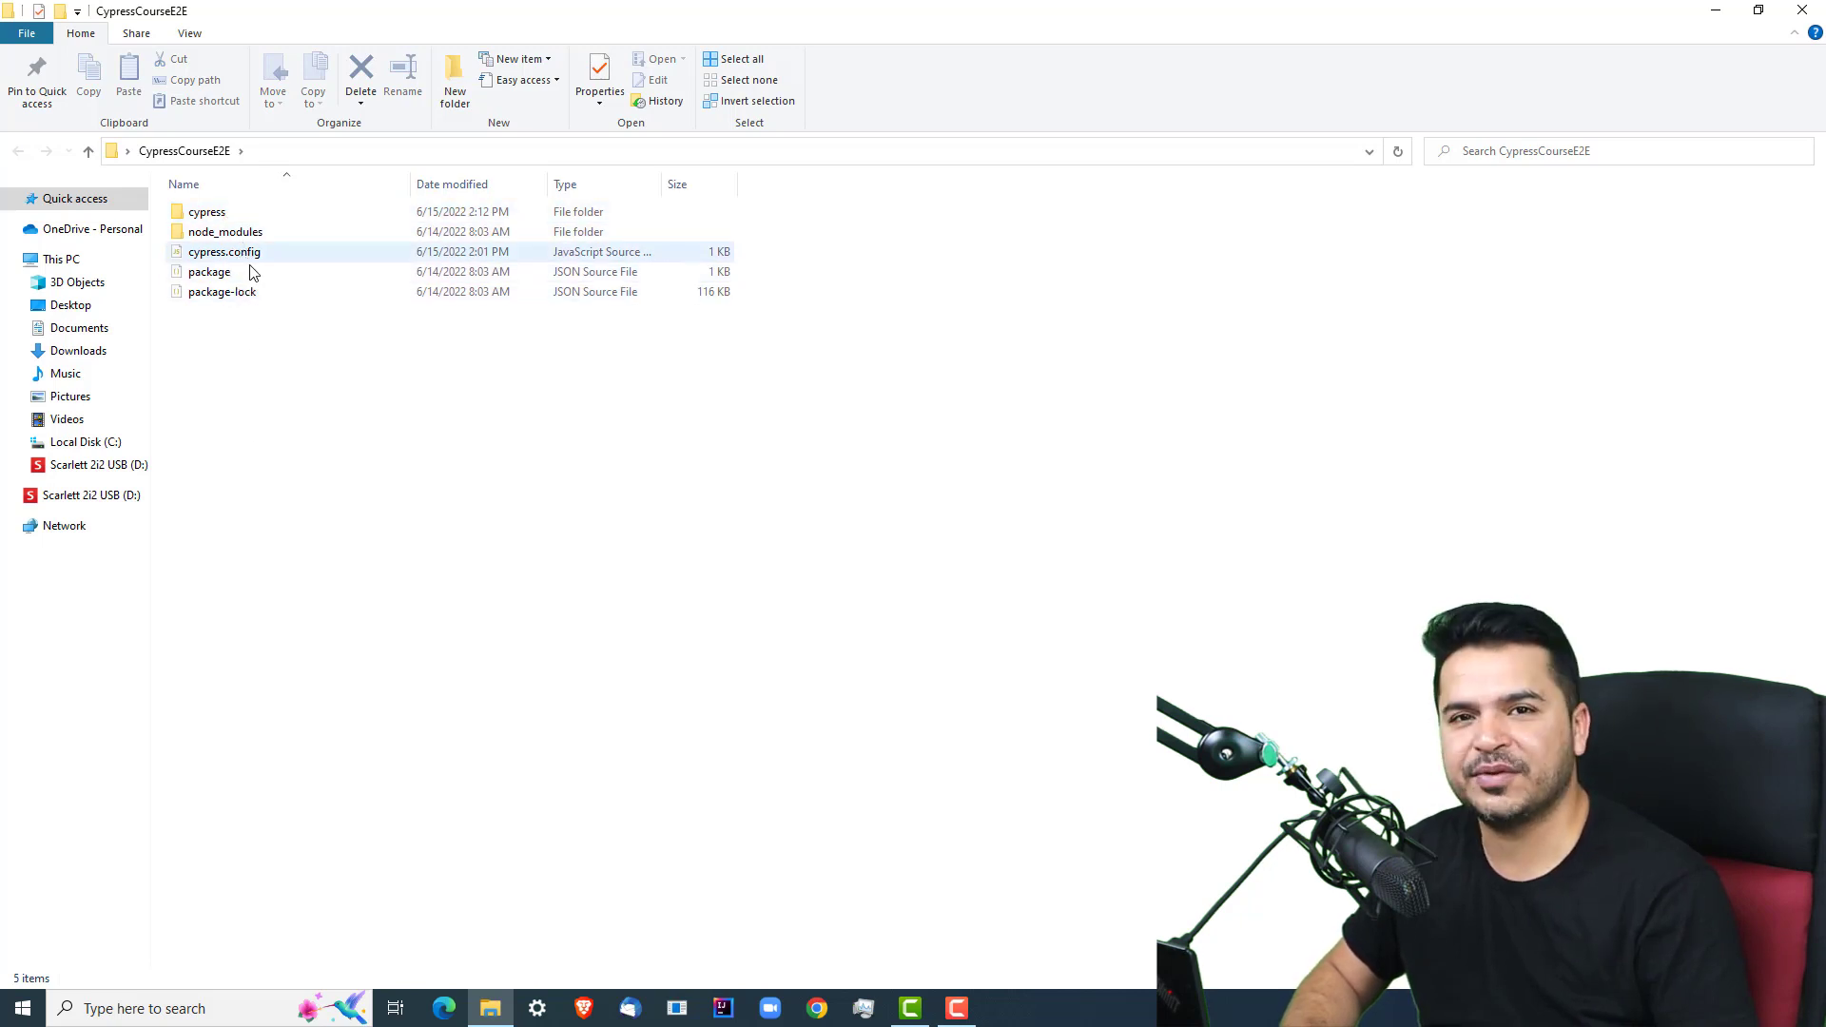
click(611, 149)
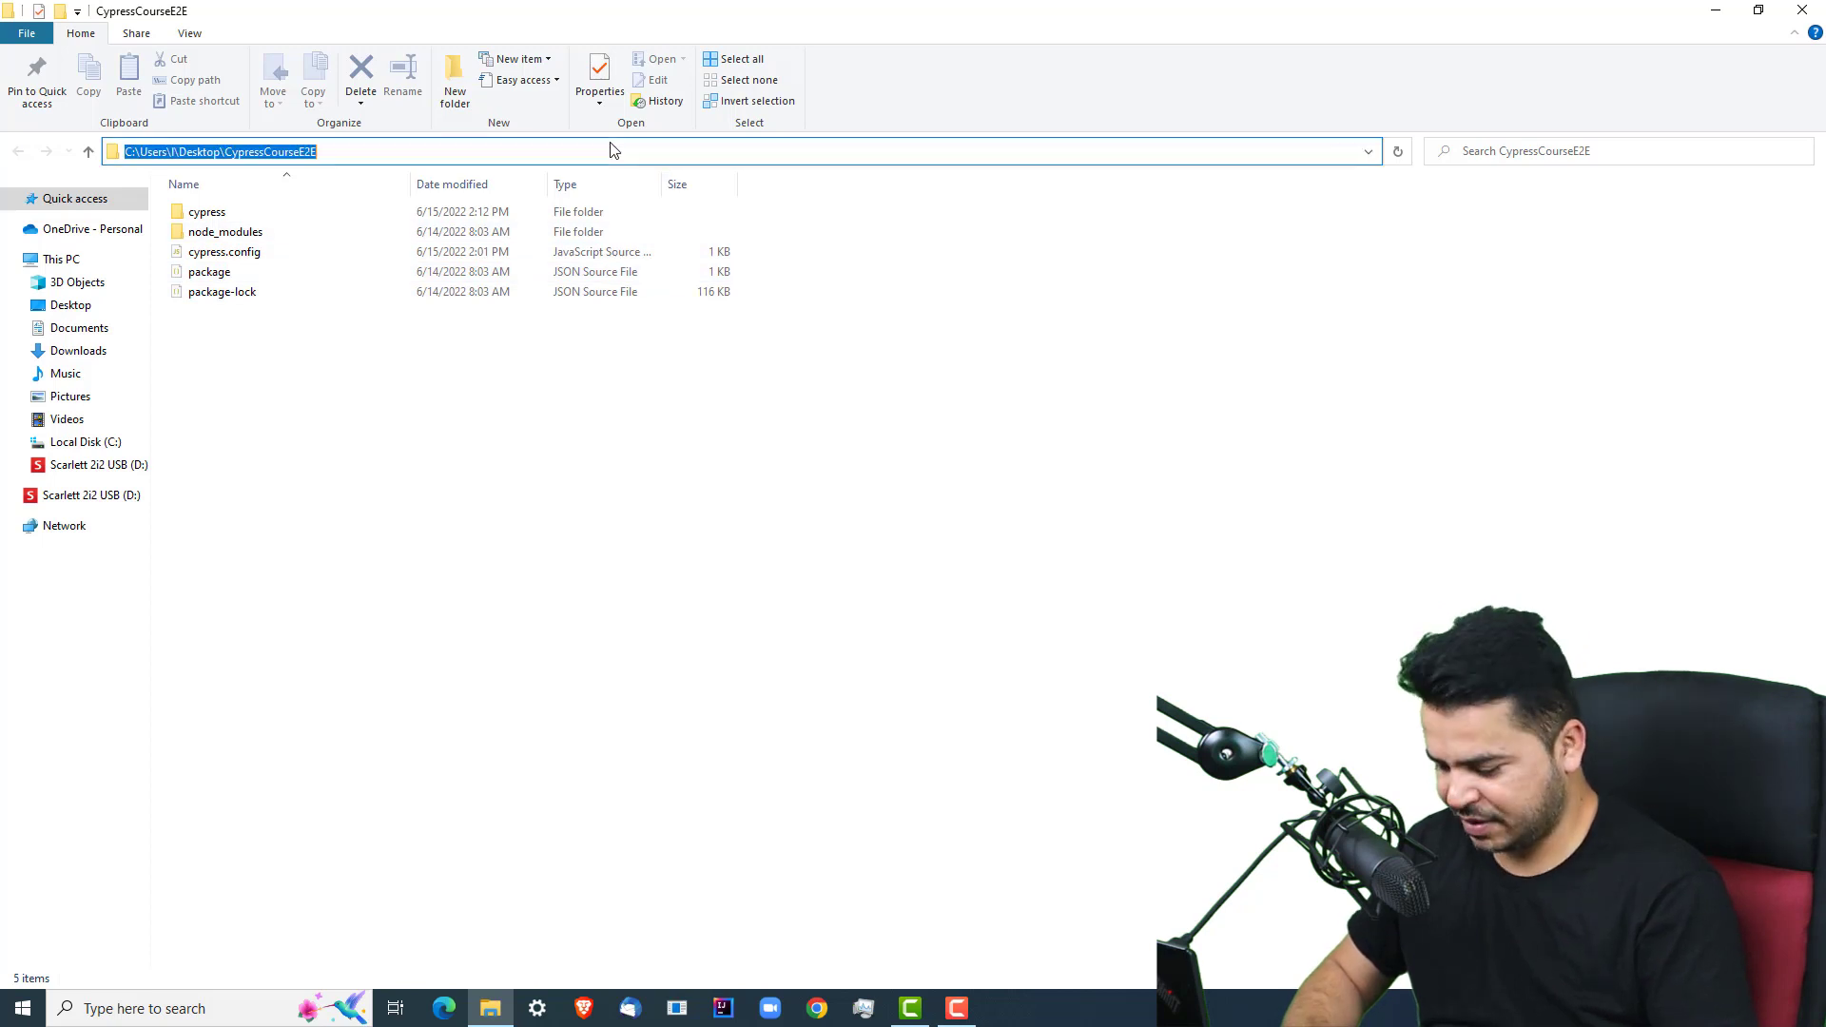
text(cmd)
Step: Launch Command Prompt from the CypressCourseE2E folder's address bar and reposition its window
key(Return)
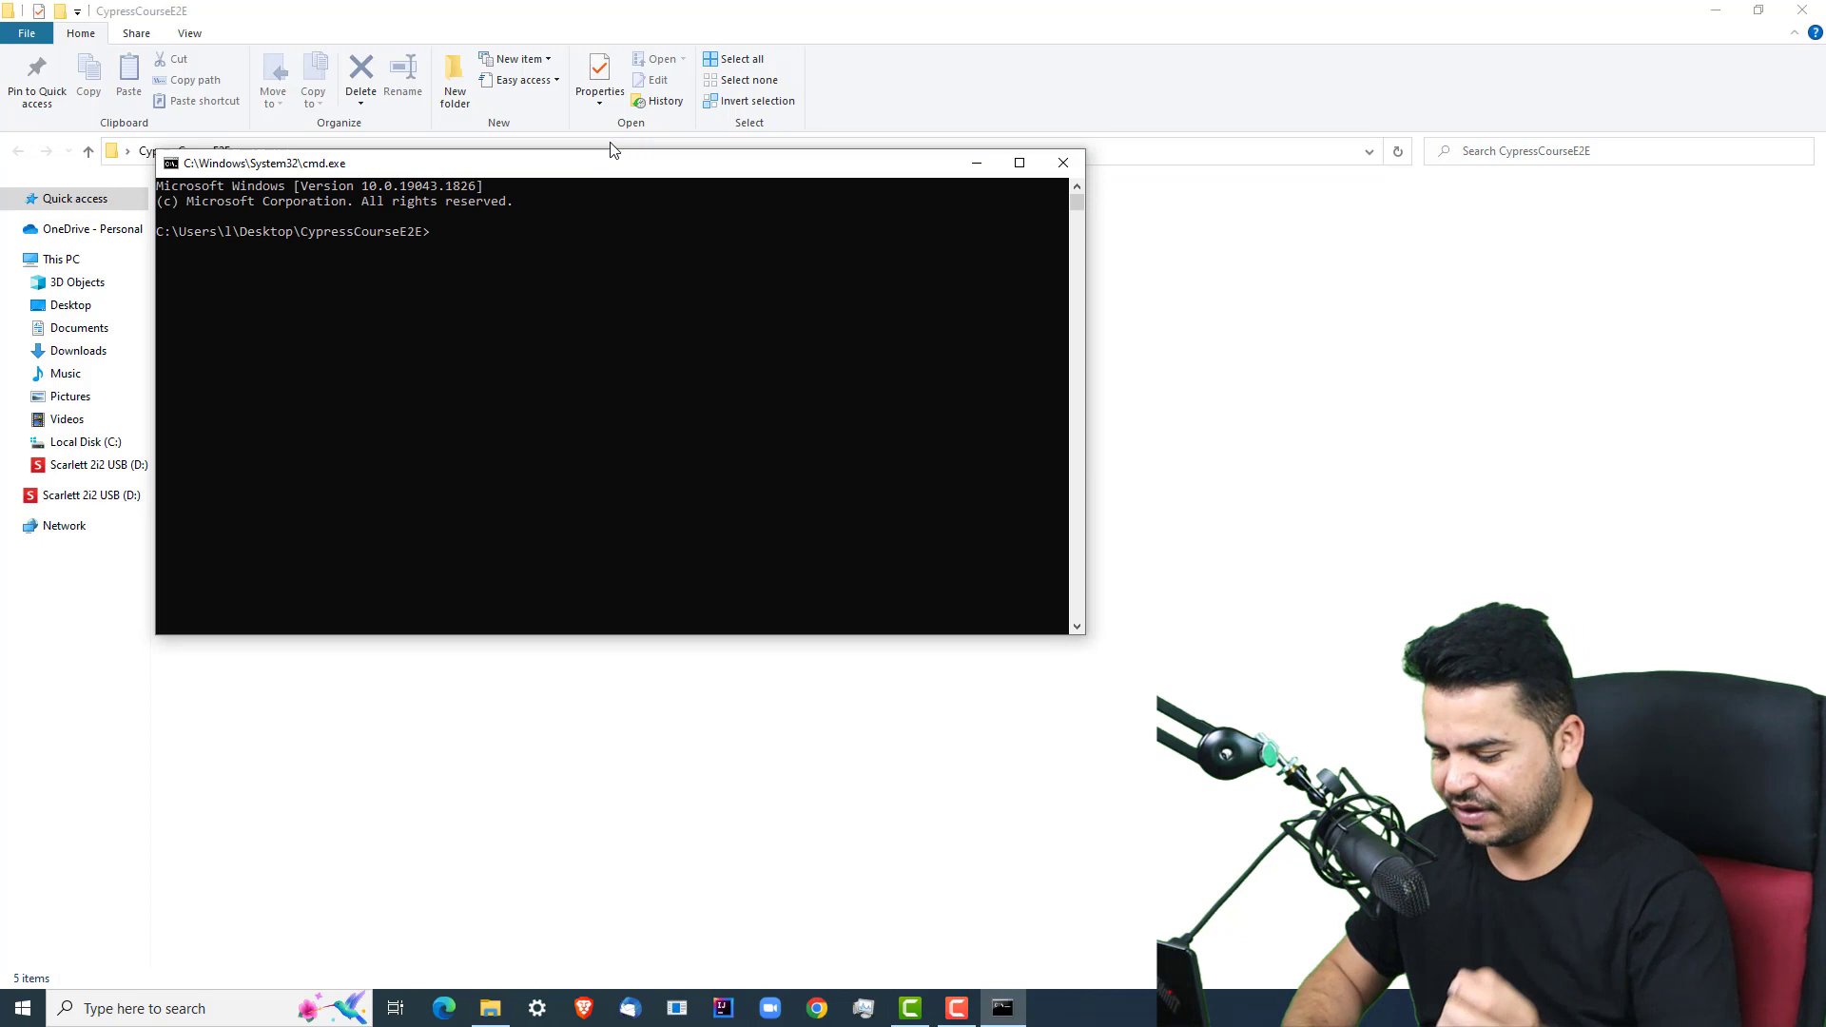
text(npx)
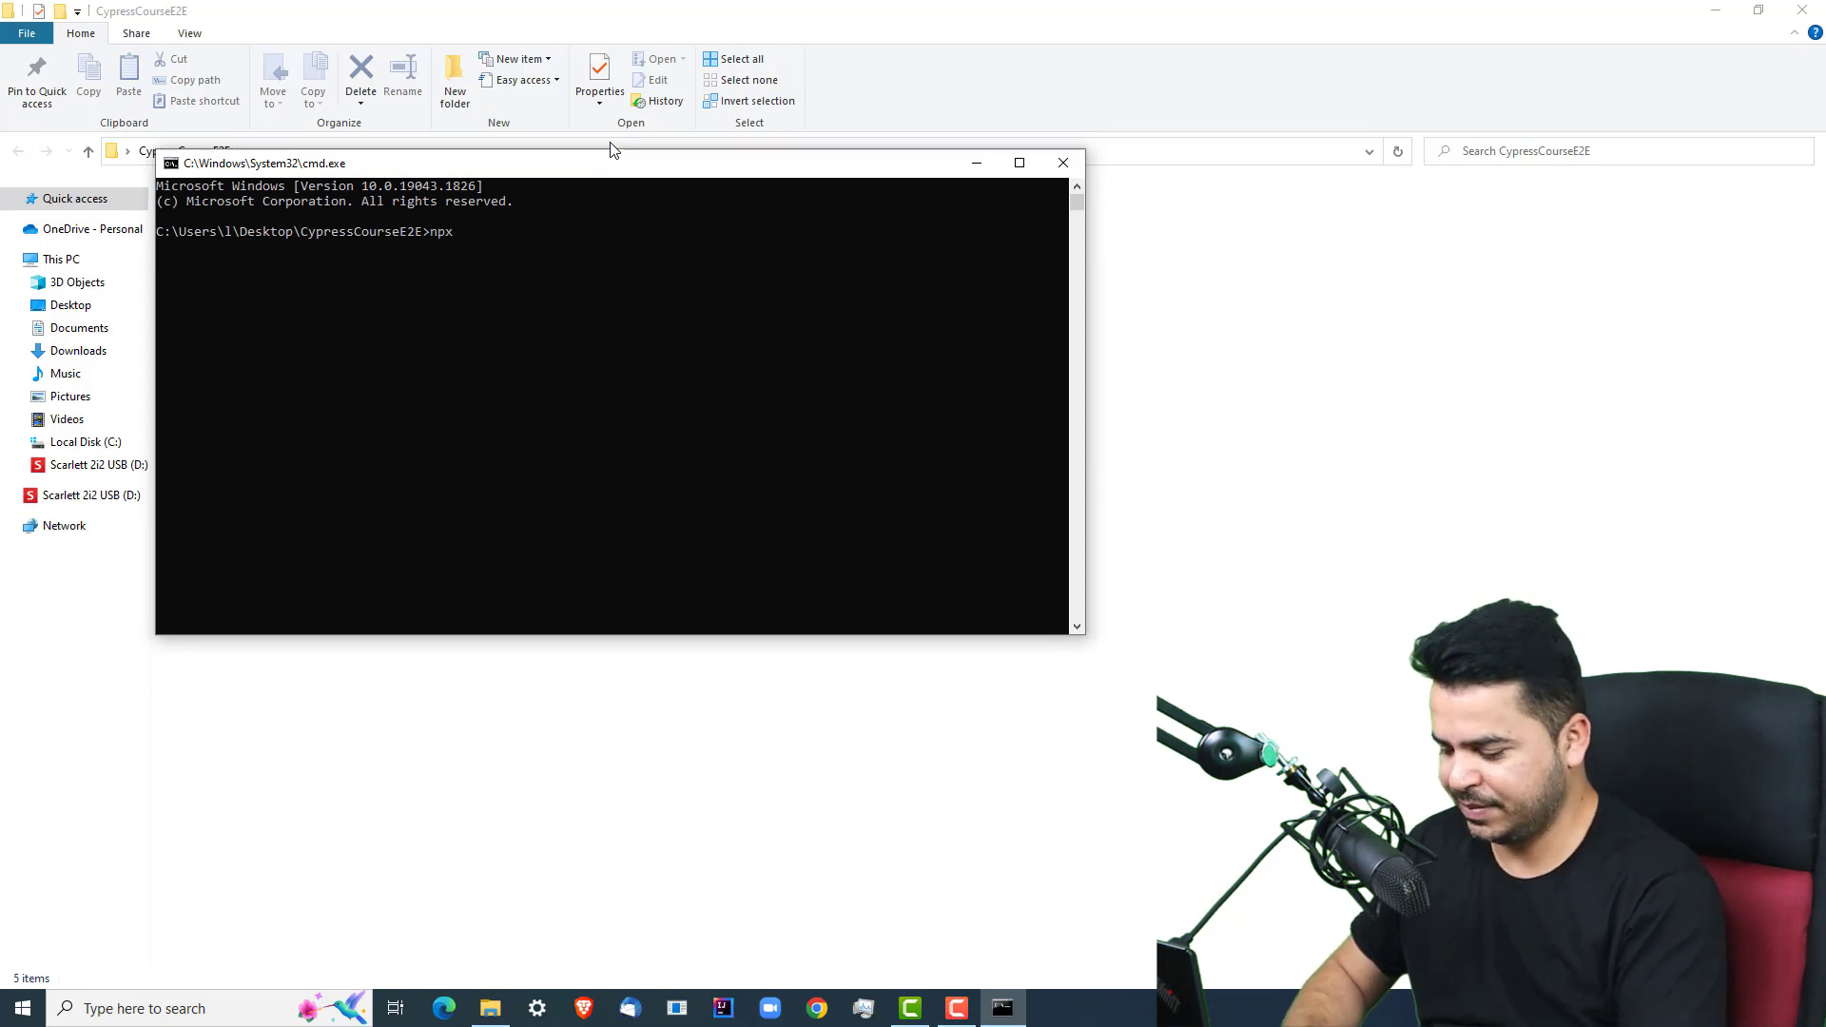
text( cypress open)
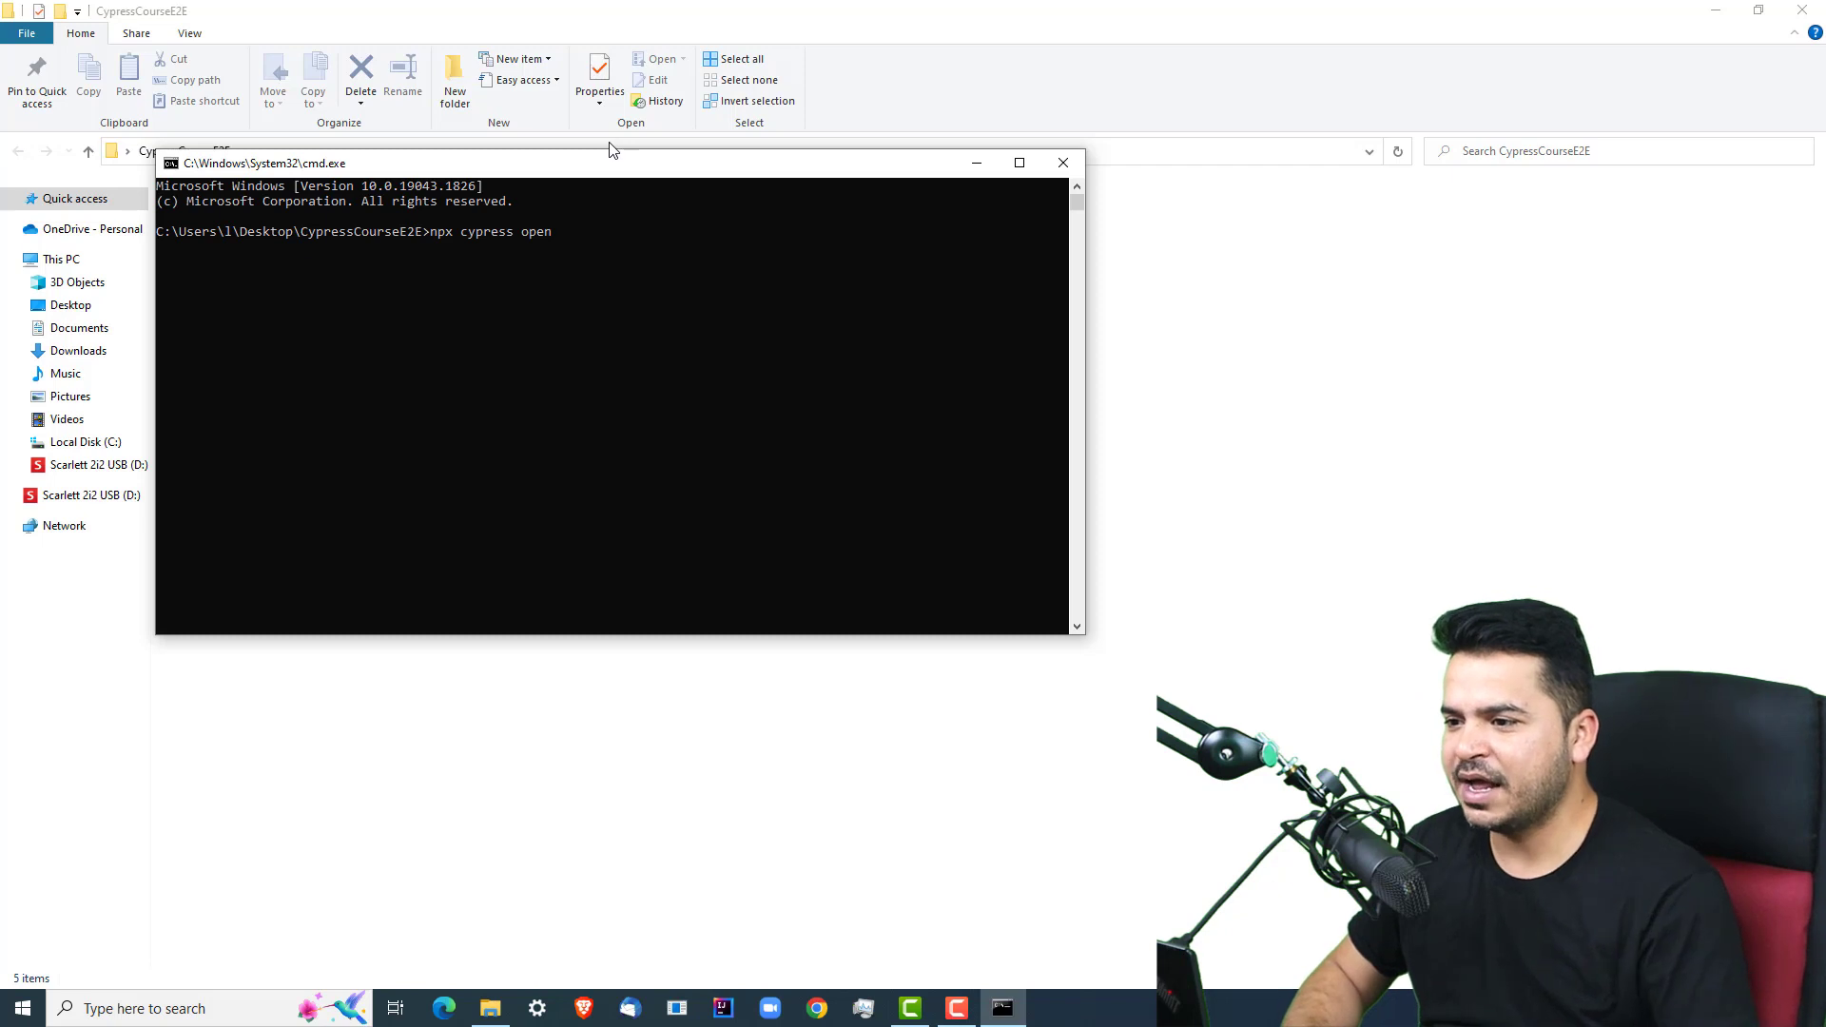
drag(601, 171, 664, 254)
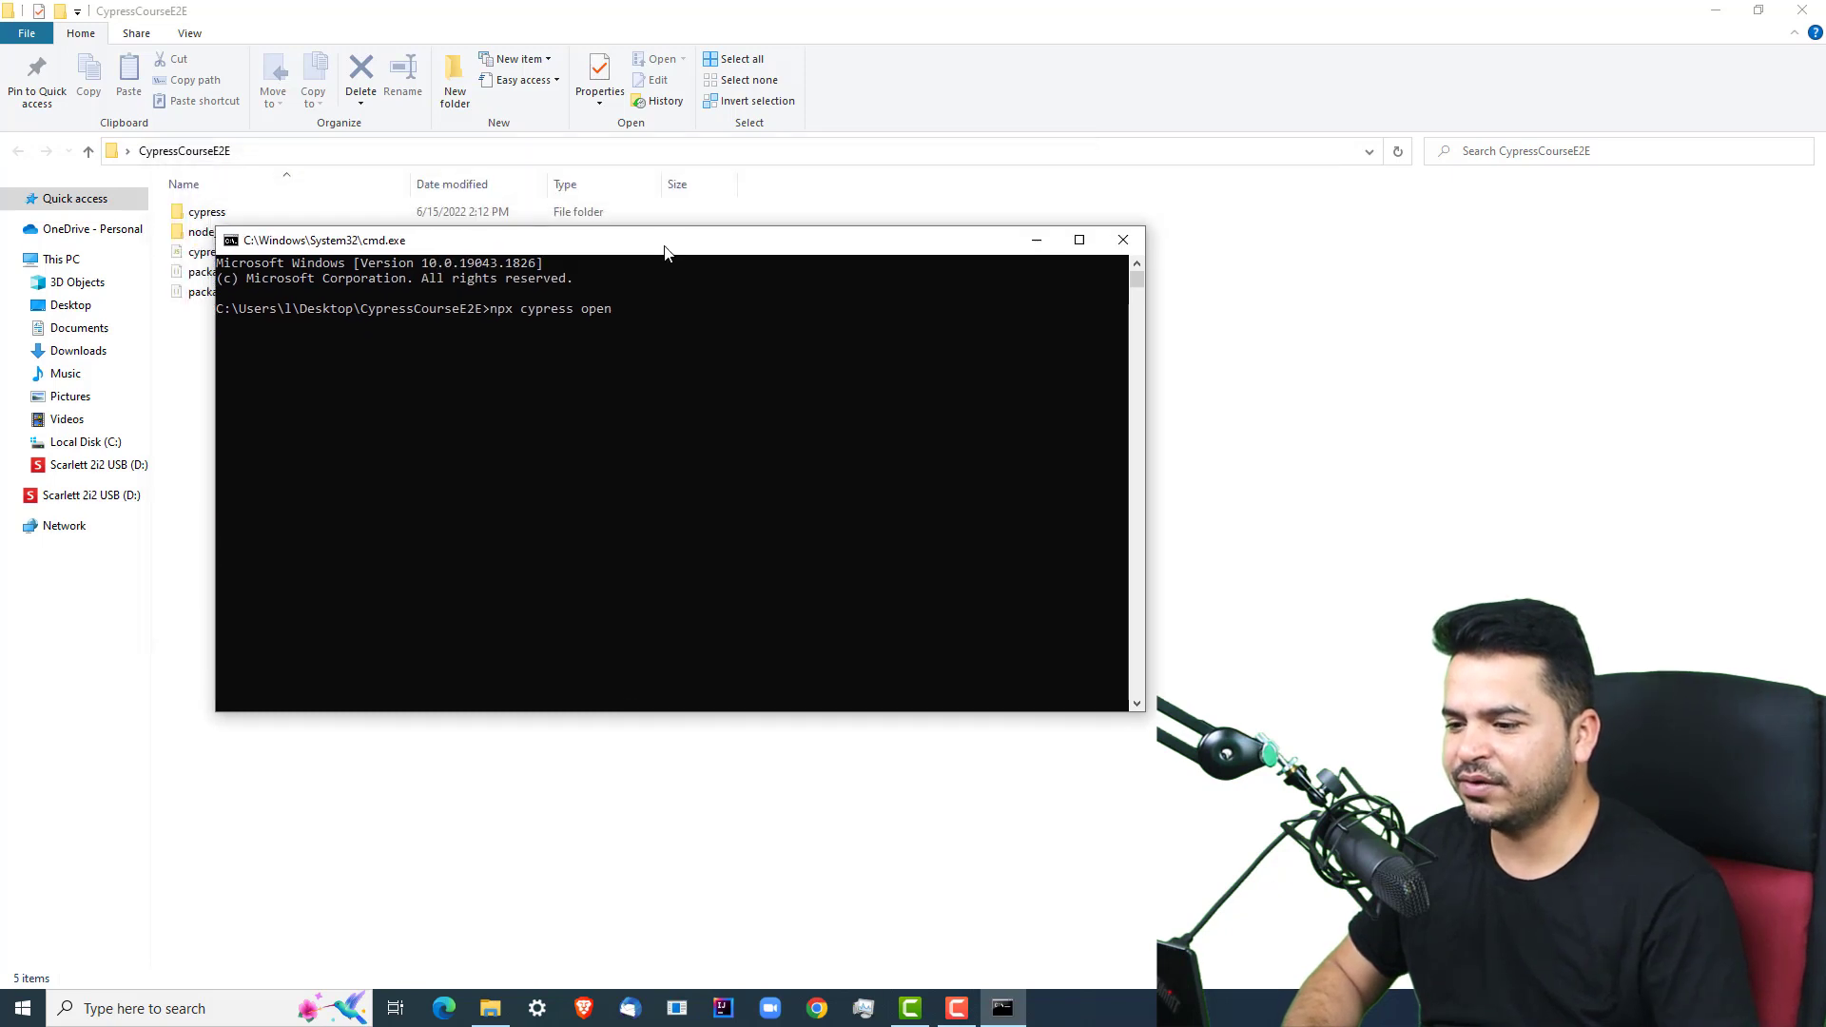
click(1128, 1016)
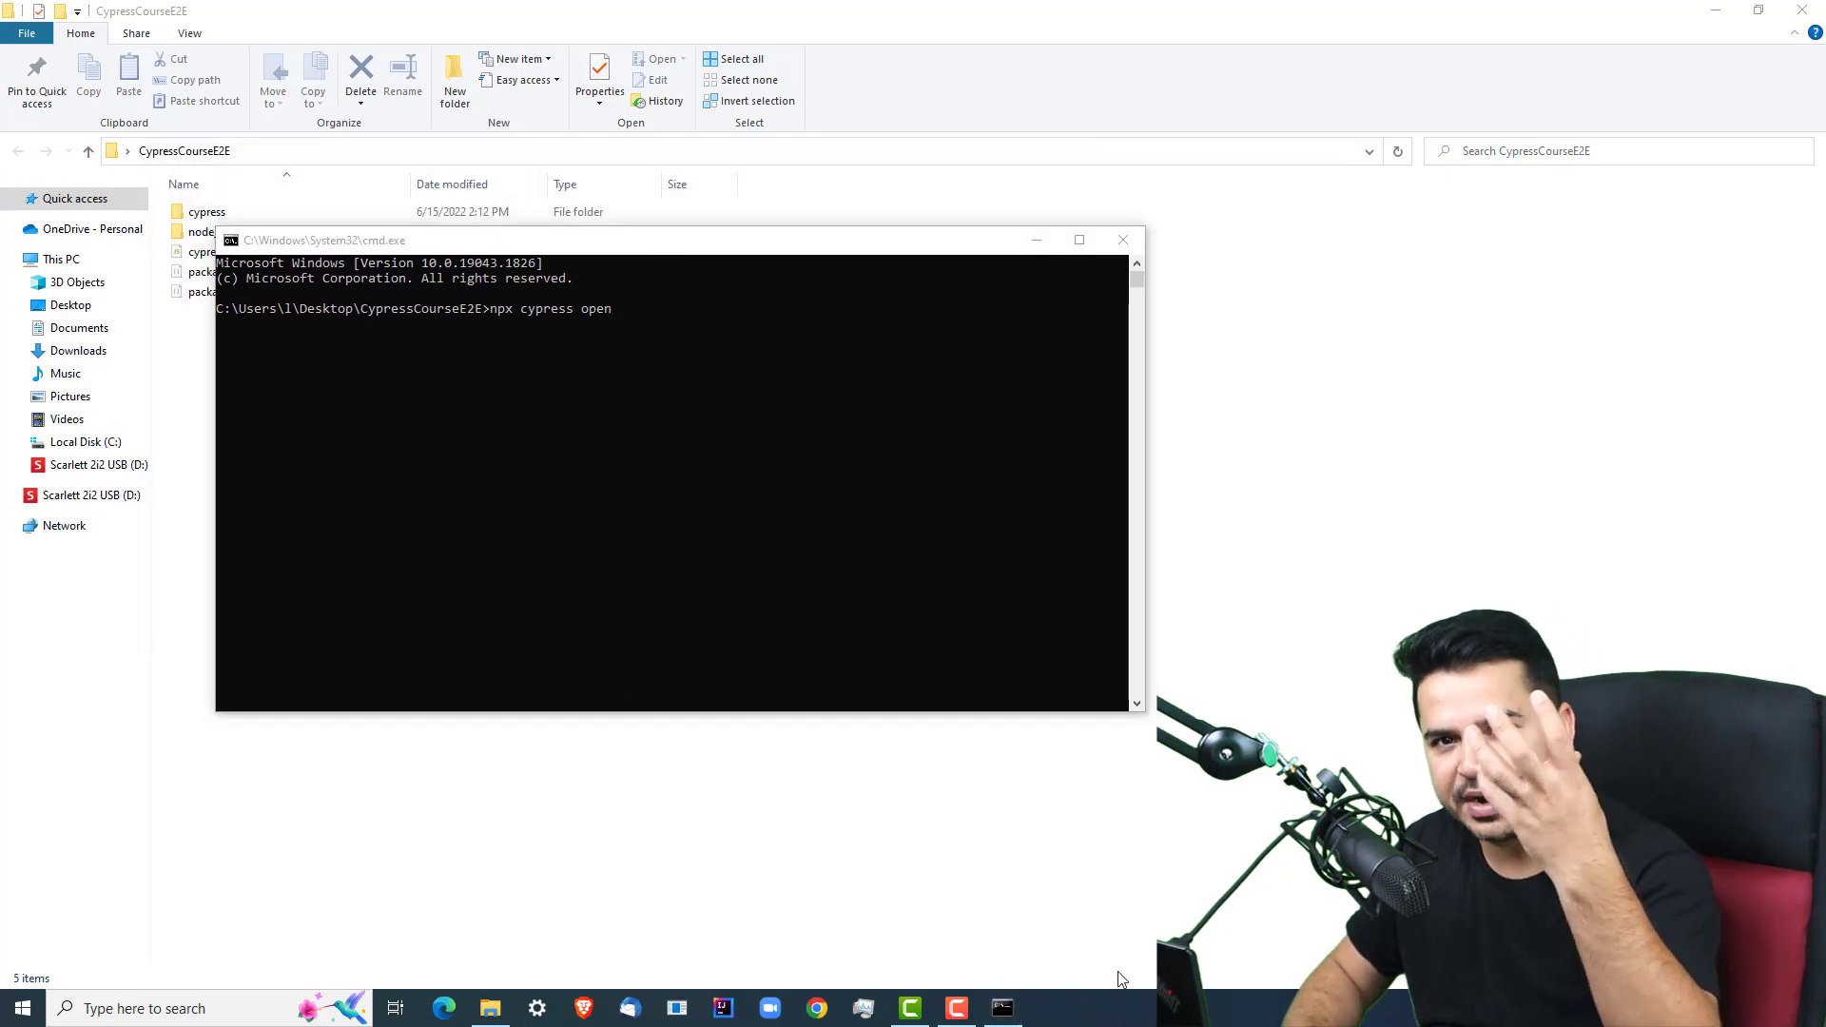
Step: Run 'npx cypress open' in the prompt and wait for its npm warning output
click(957, 474)
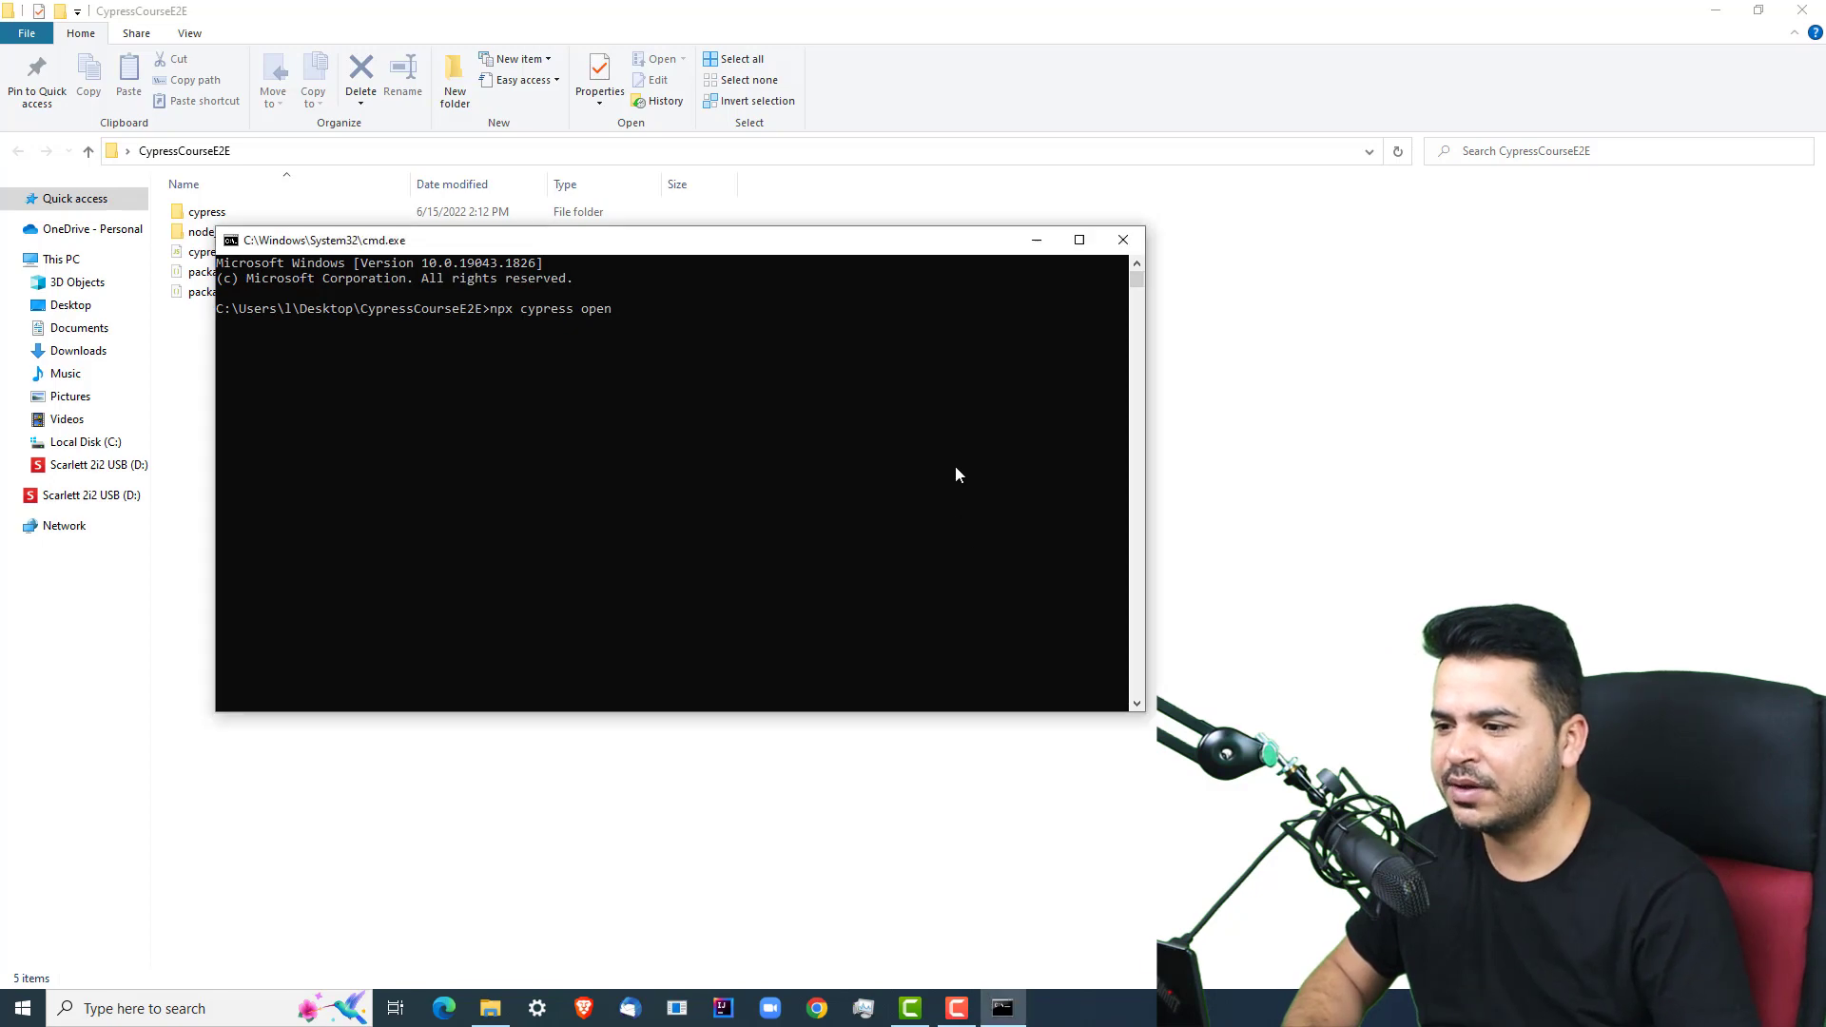
key(Return)
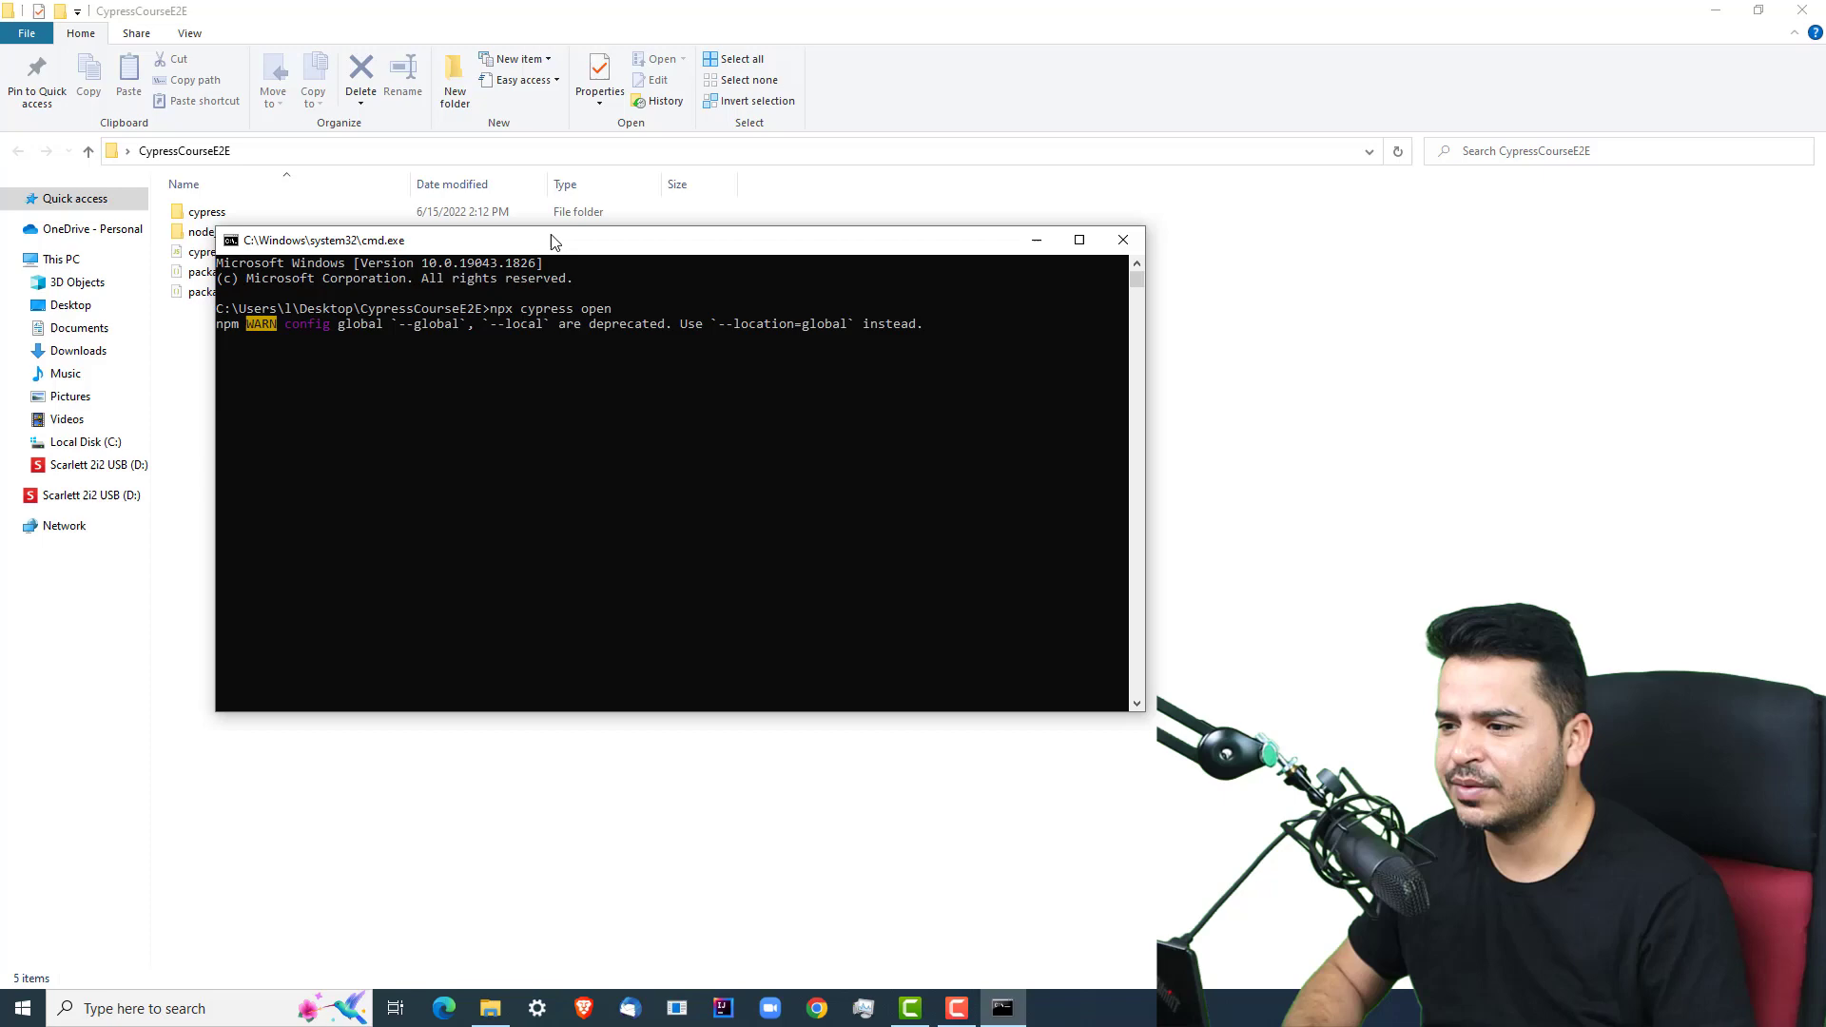
drag(552, 240, 593, 314)
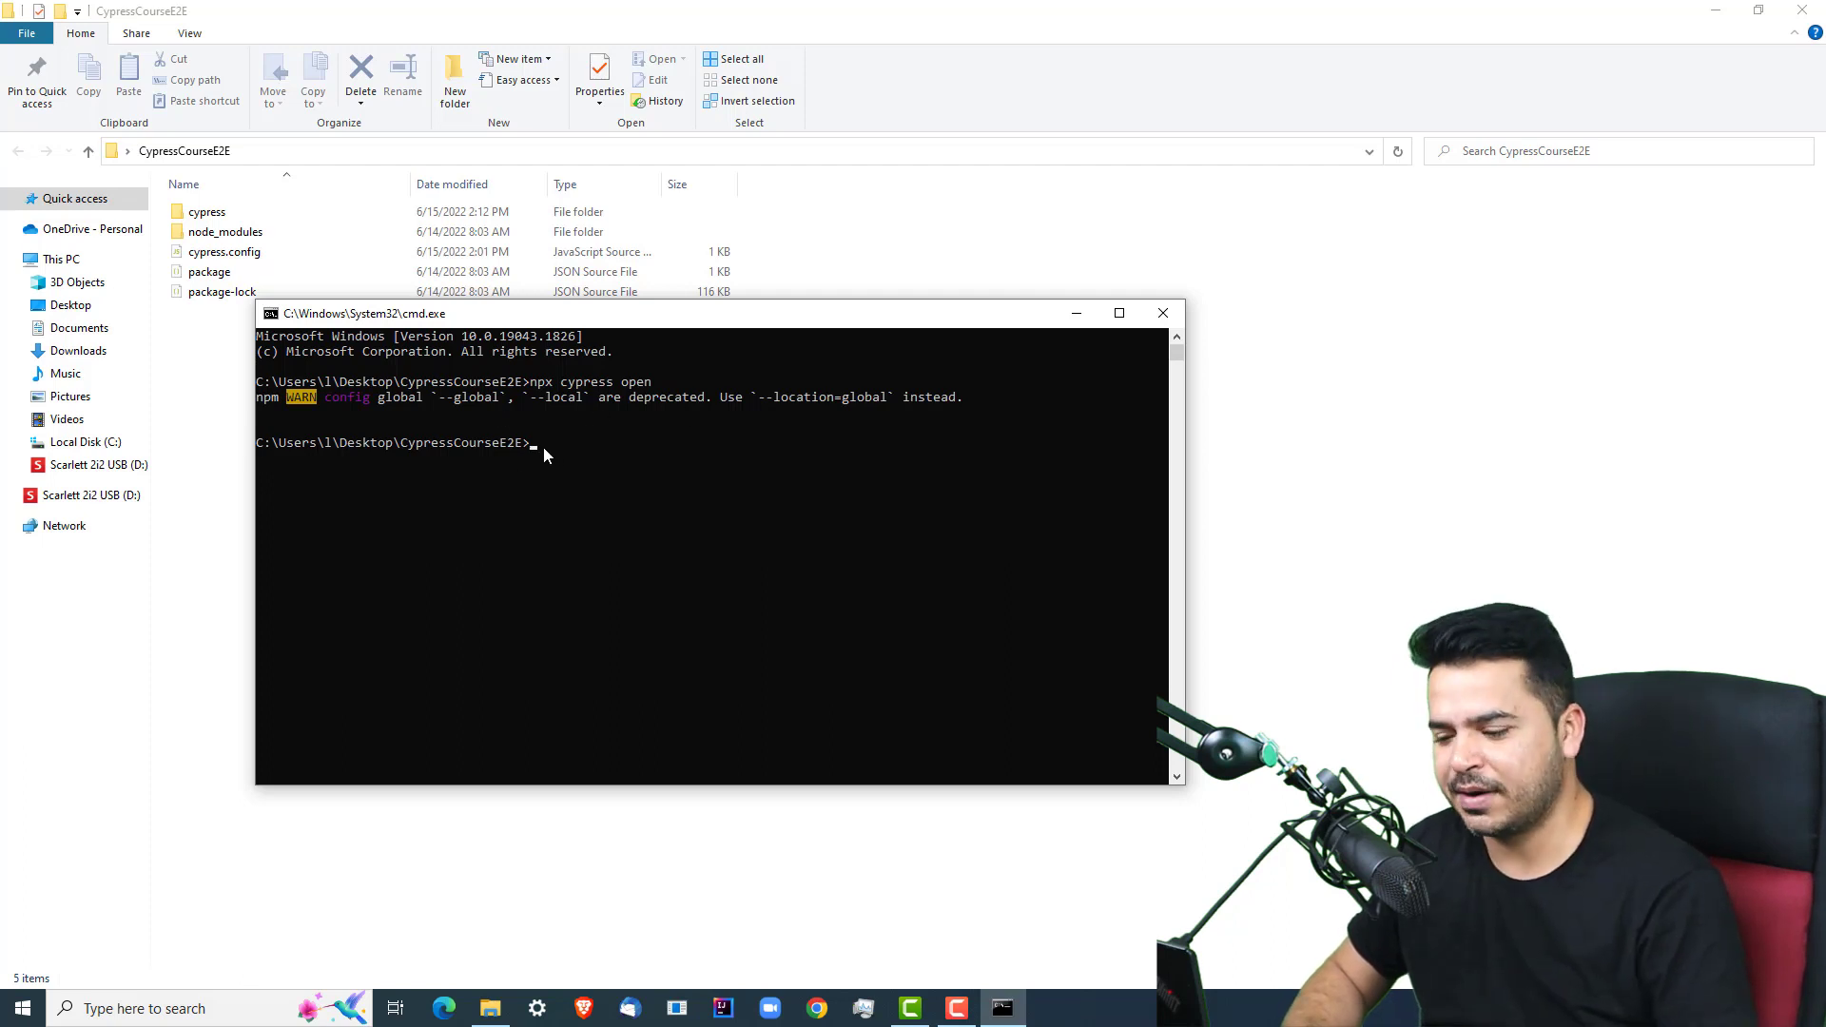
Step: Rerun 'npx cypress open' from command history, then close the Command Prompt window
key(Up)
key(Return)
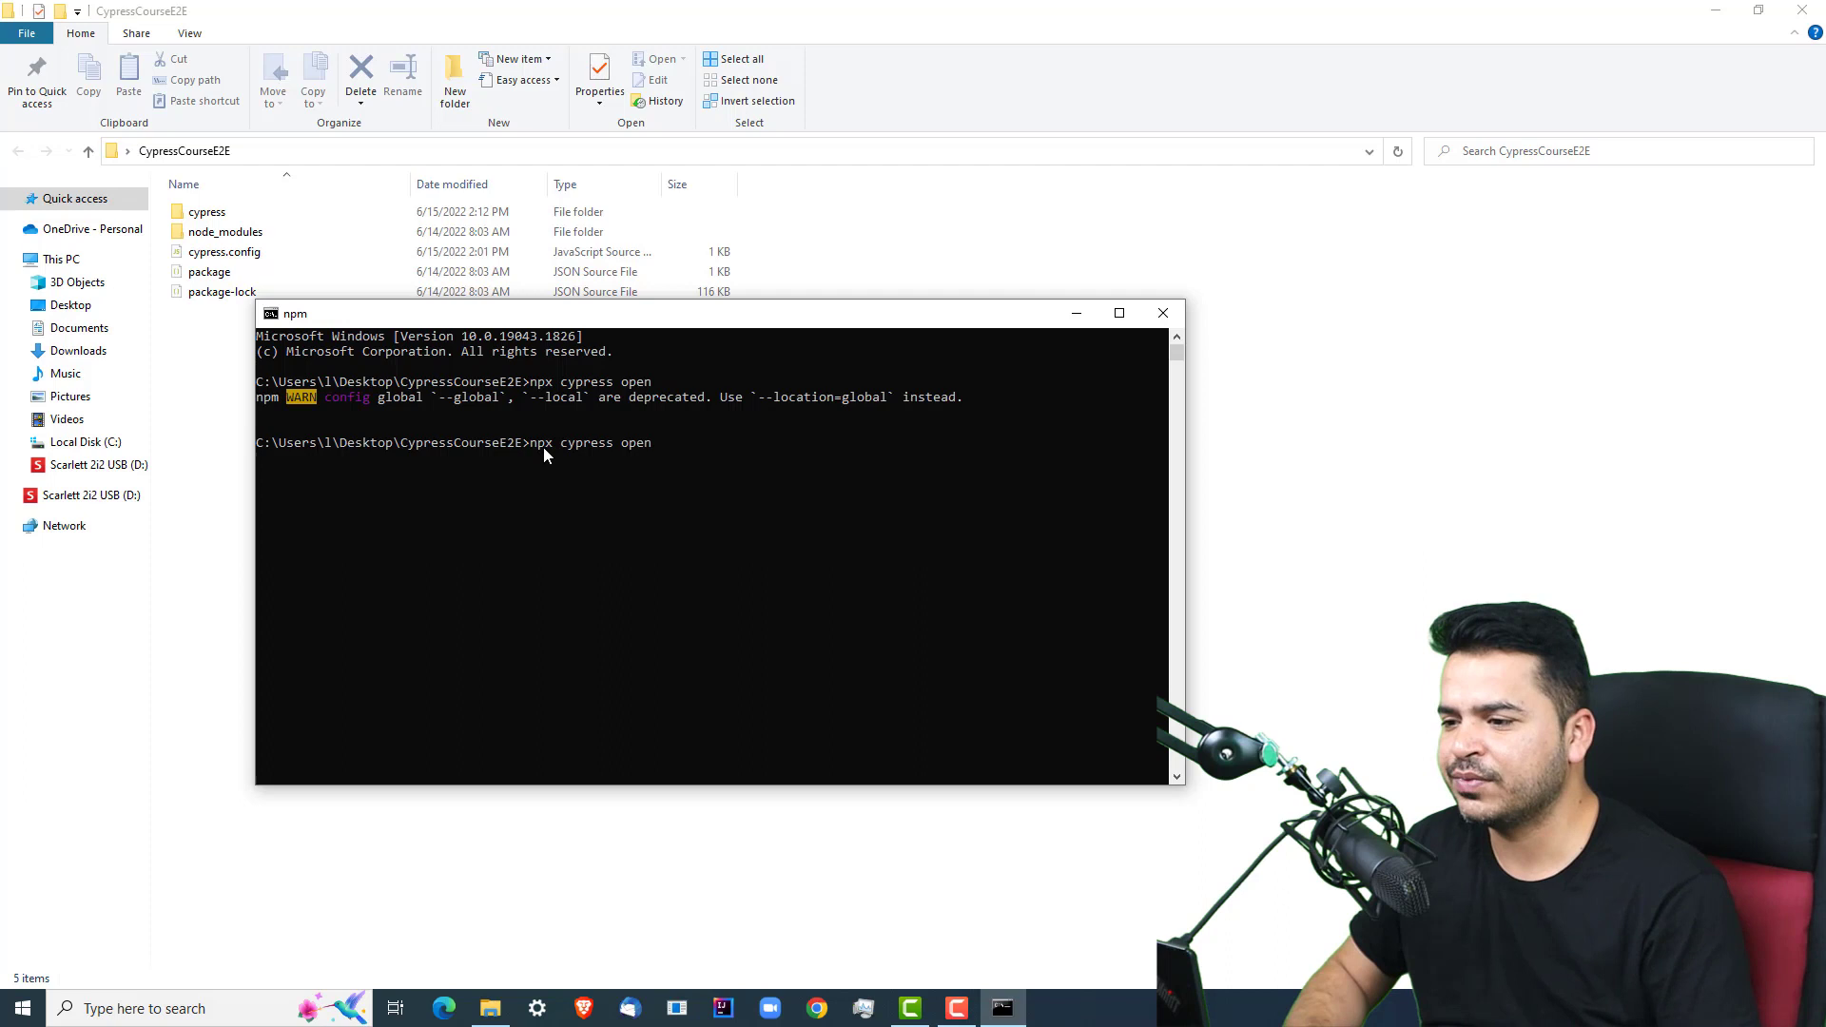
drag(621, 313, 633, 266)
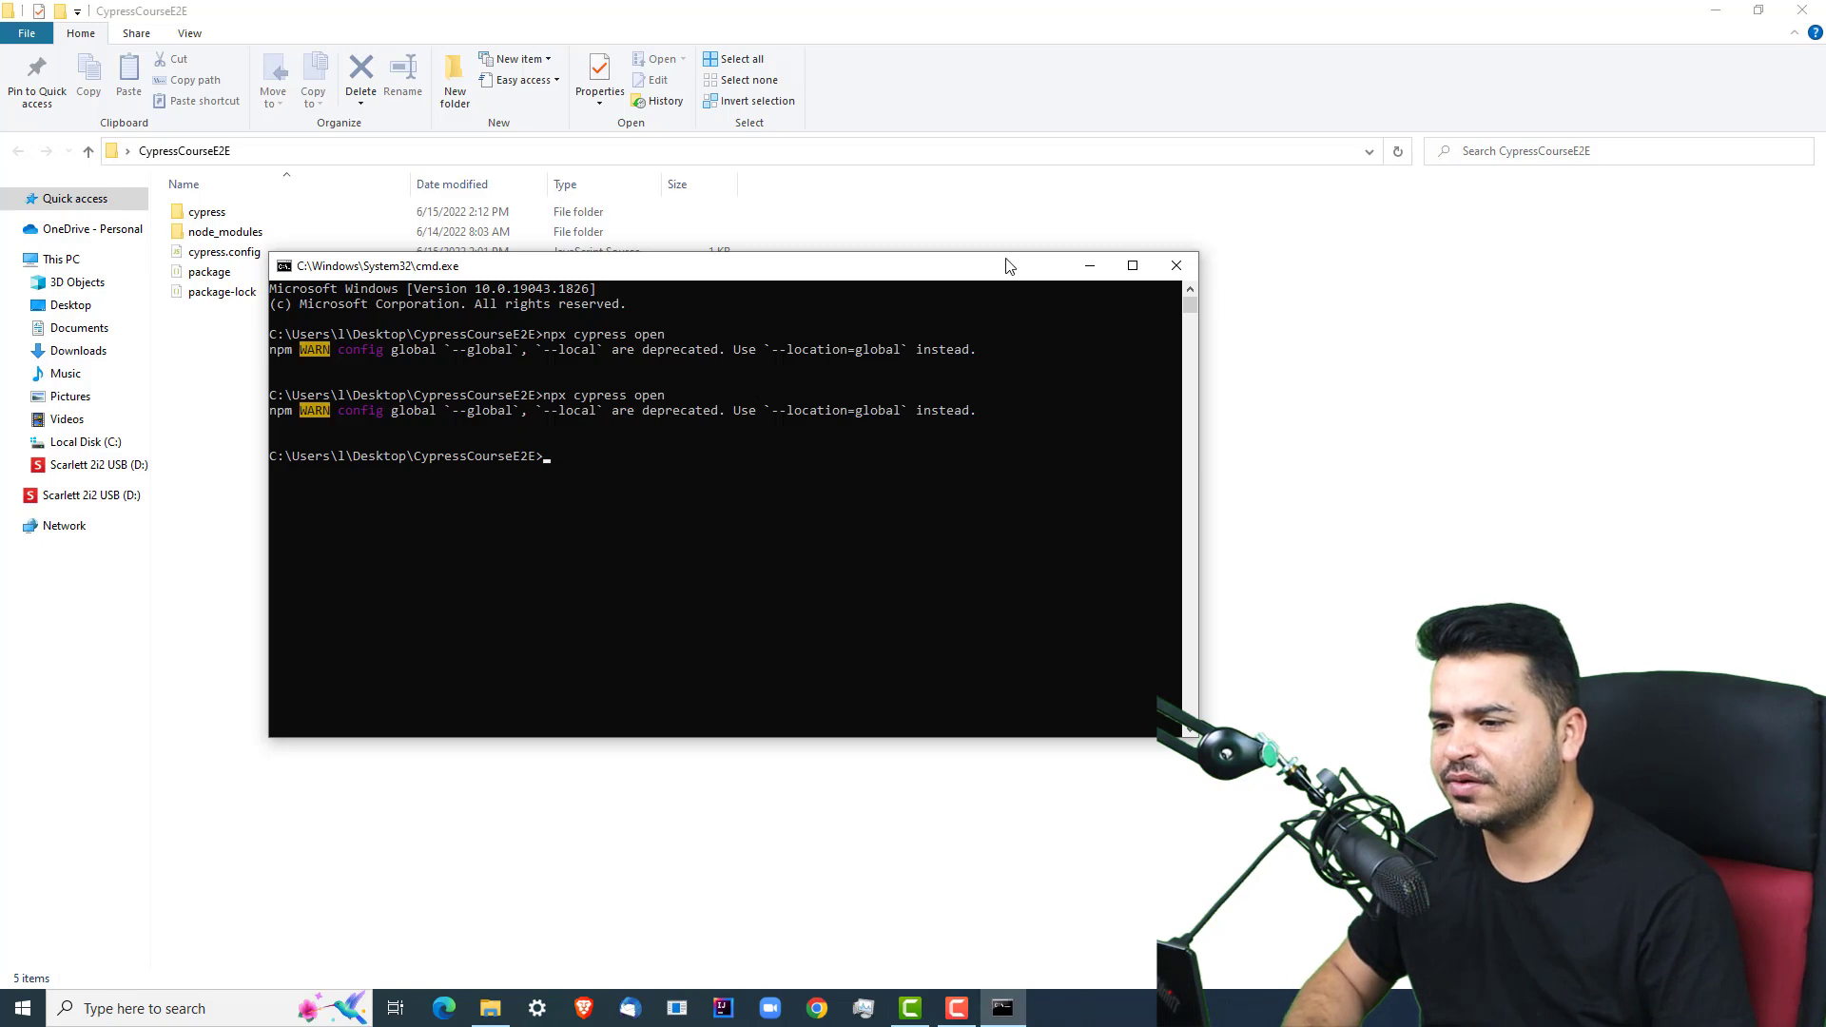
drag(1007, 267, 1074, 303)
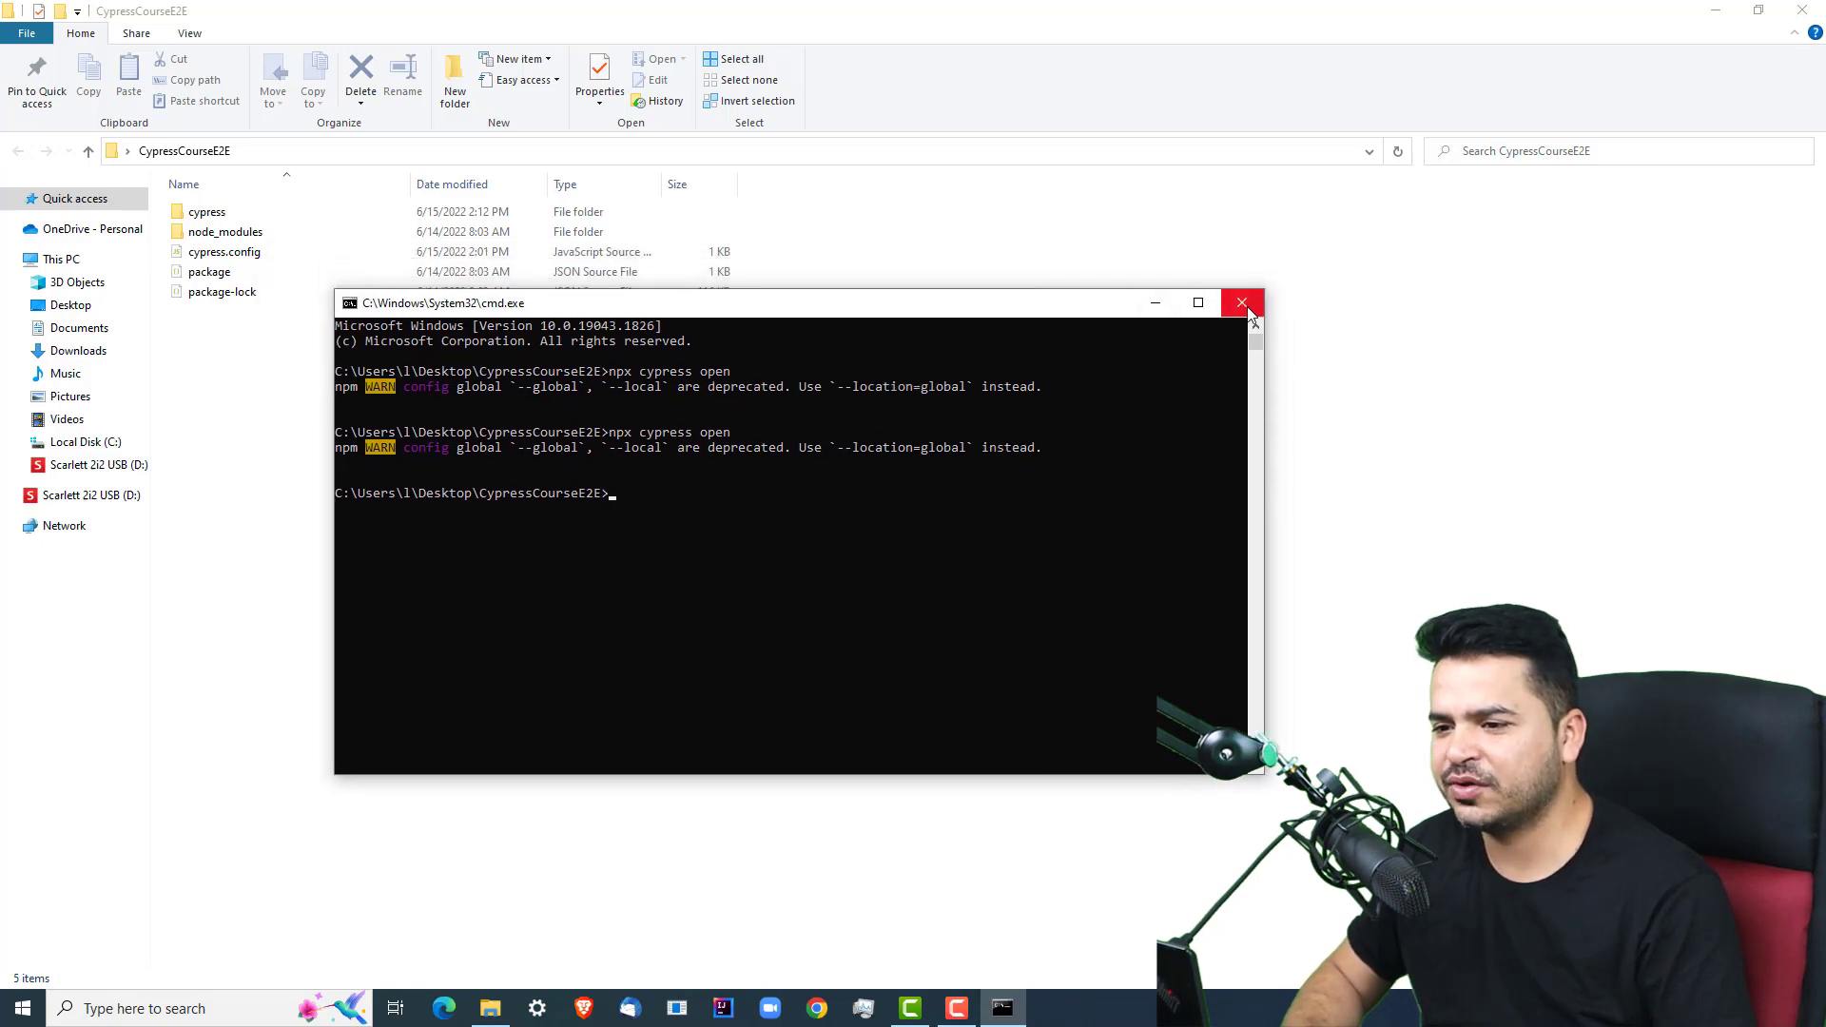
click(1239, 302)
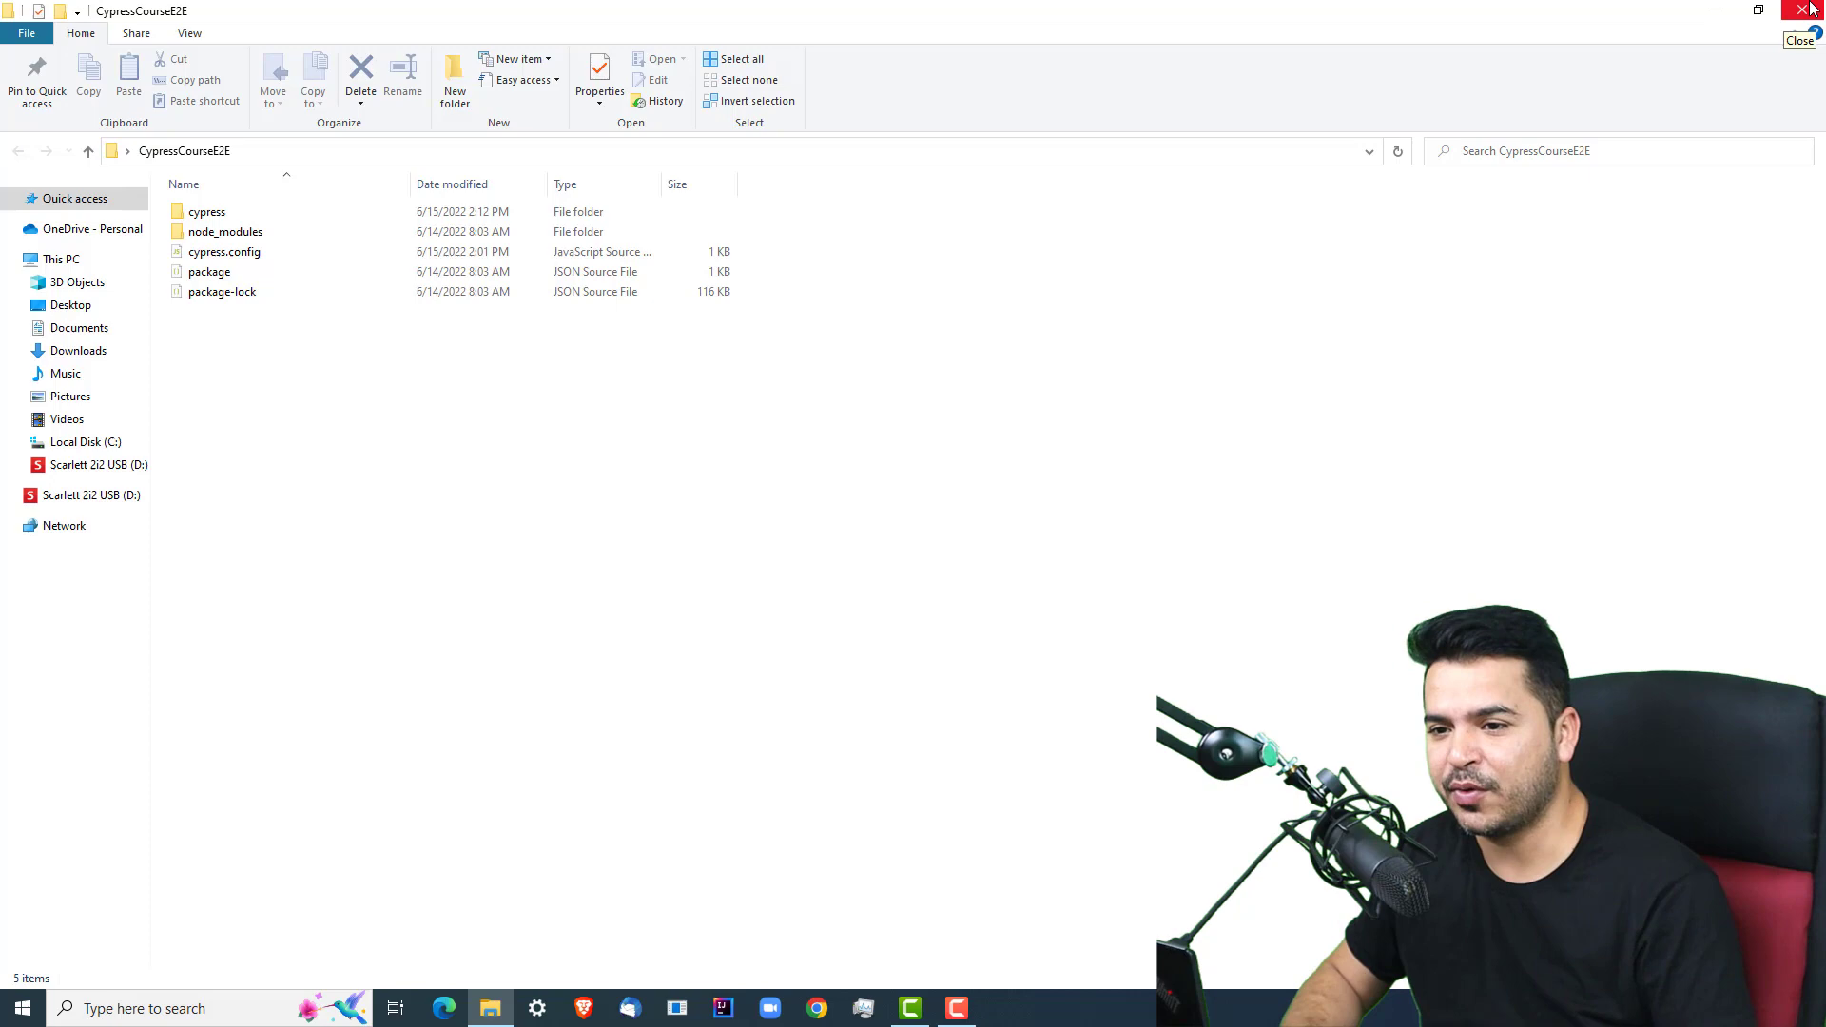
Step: Open CypressCourseE2E, copy its folder path, and start Command Prompt as administrator
click(1809, 10)
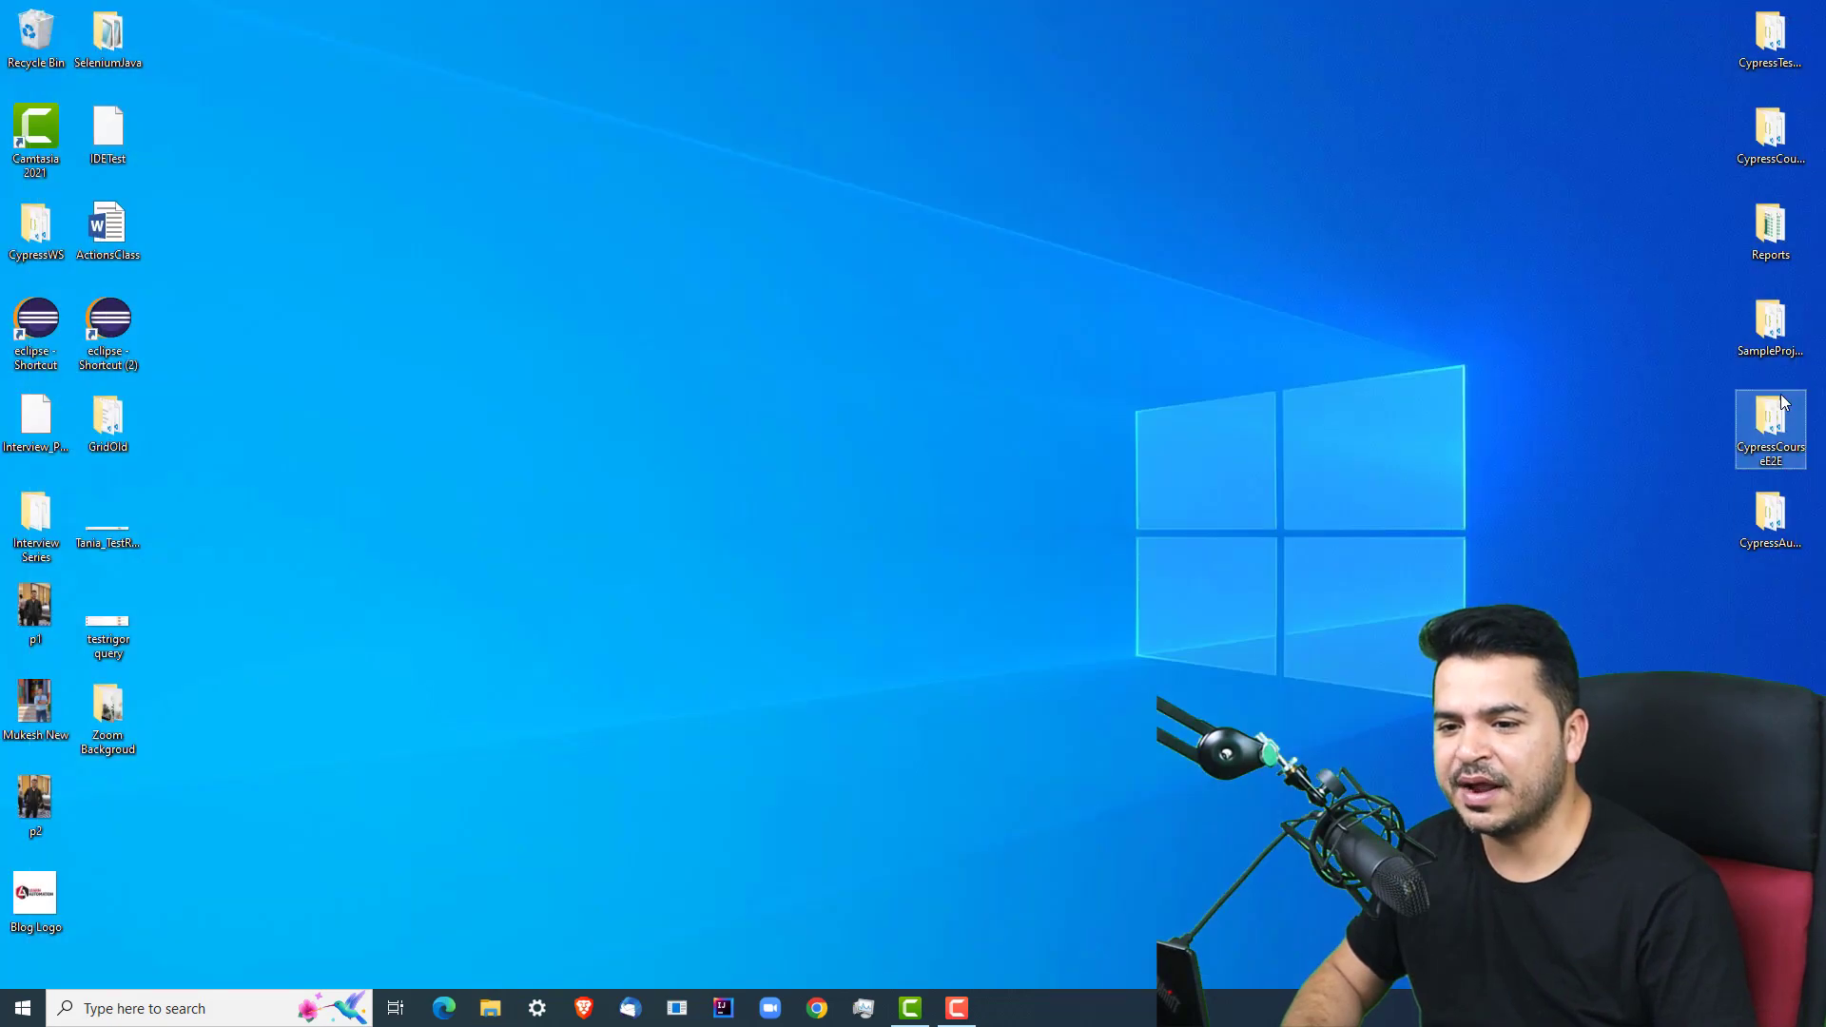
double_click(1767, 423)
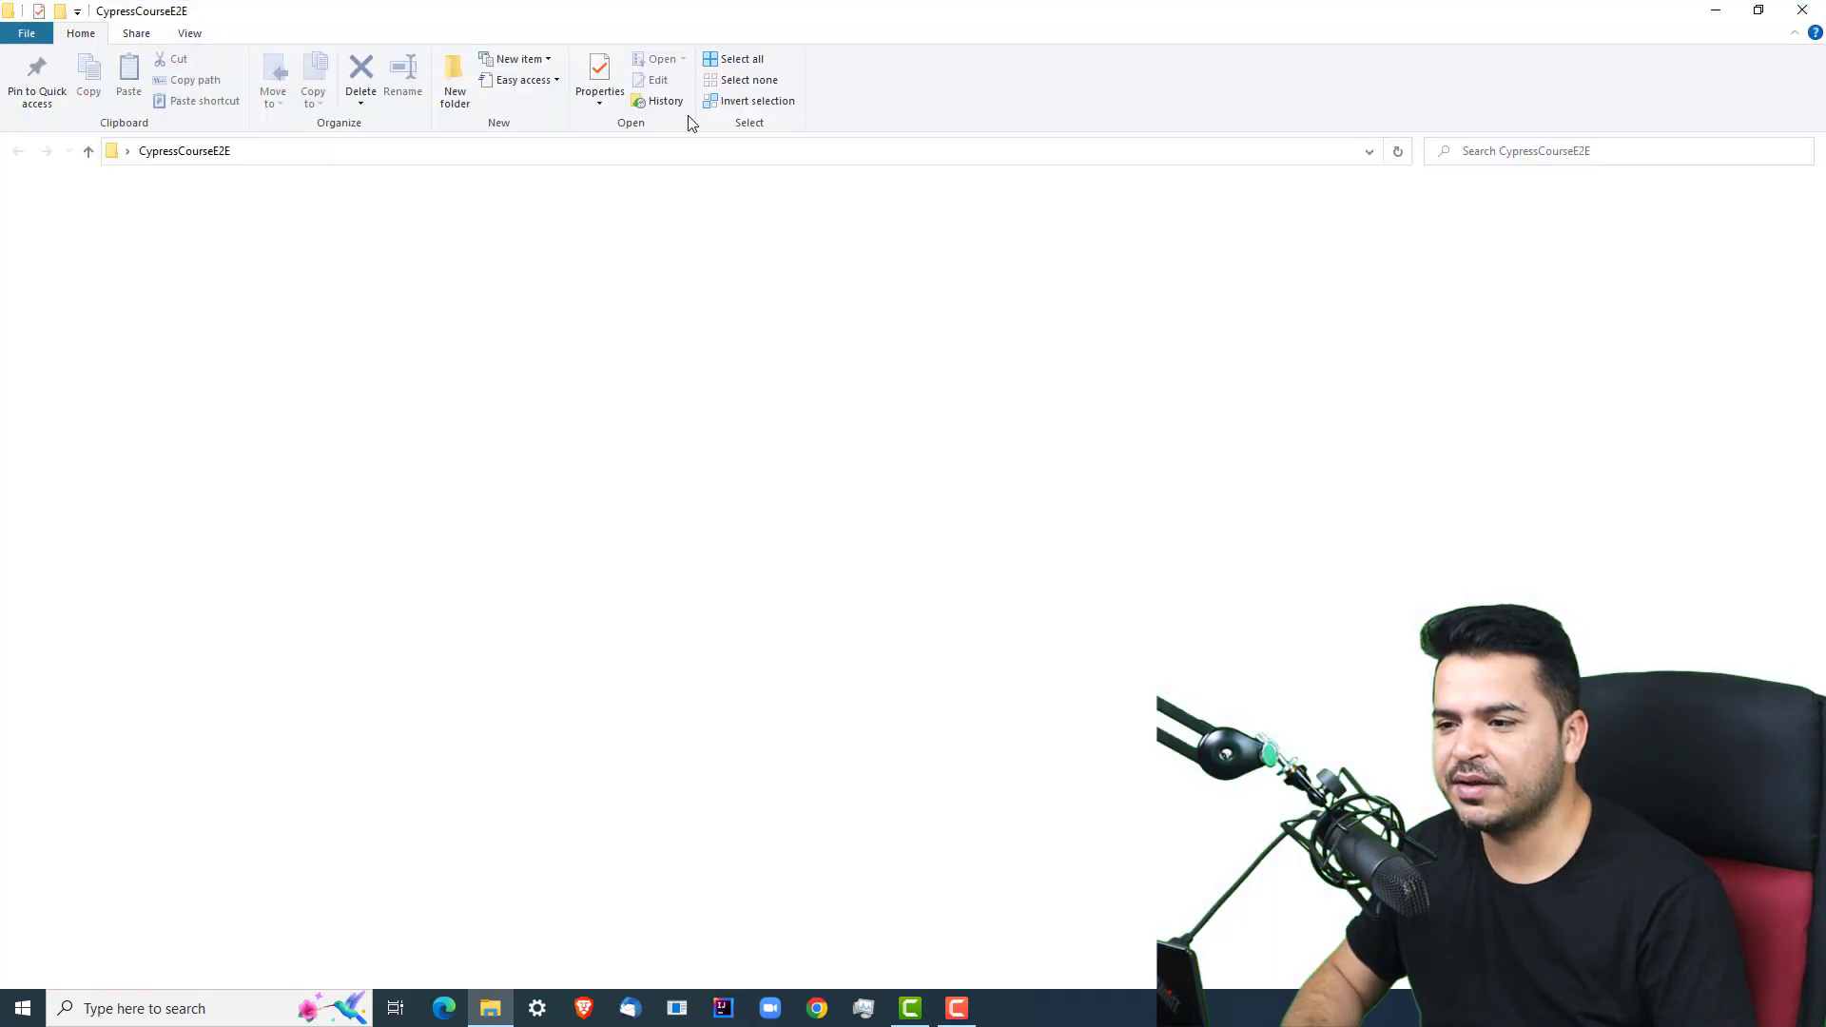
click(460, 155)
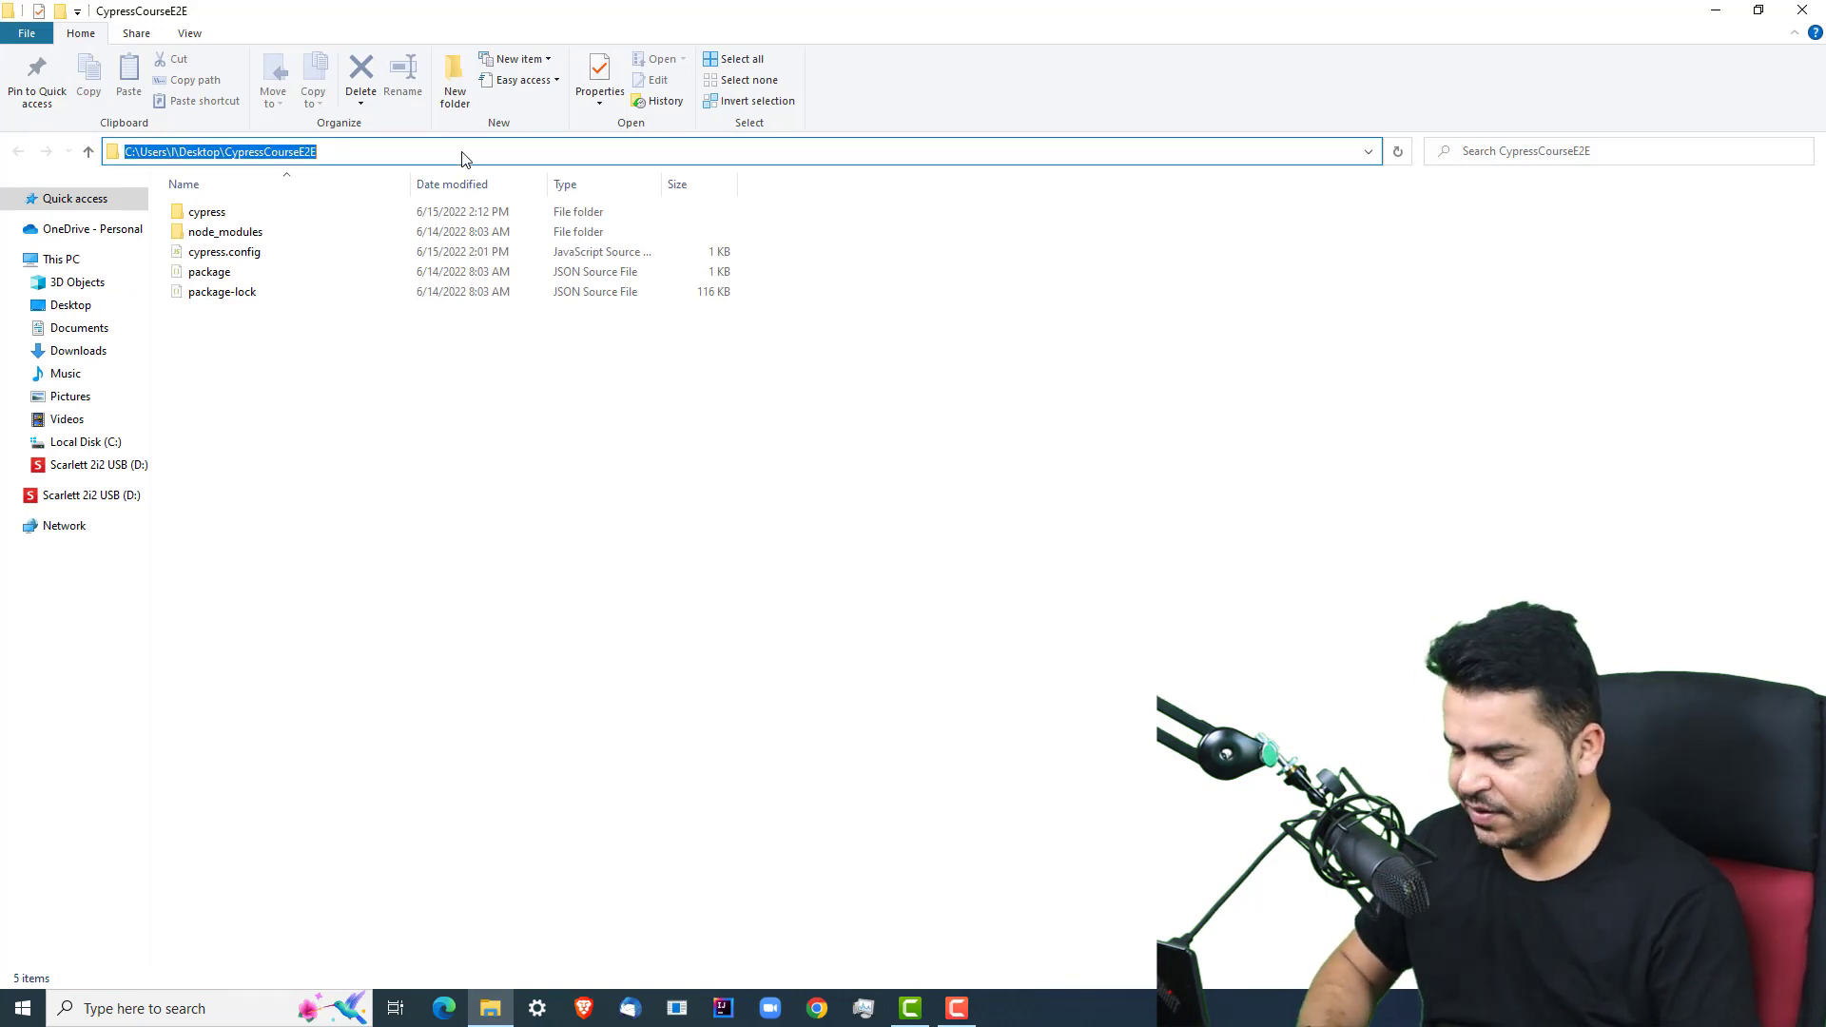
key(Escape)
click(174, 1008)
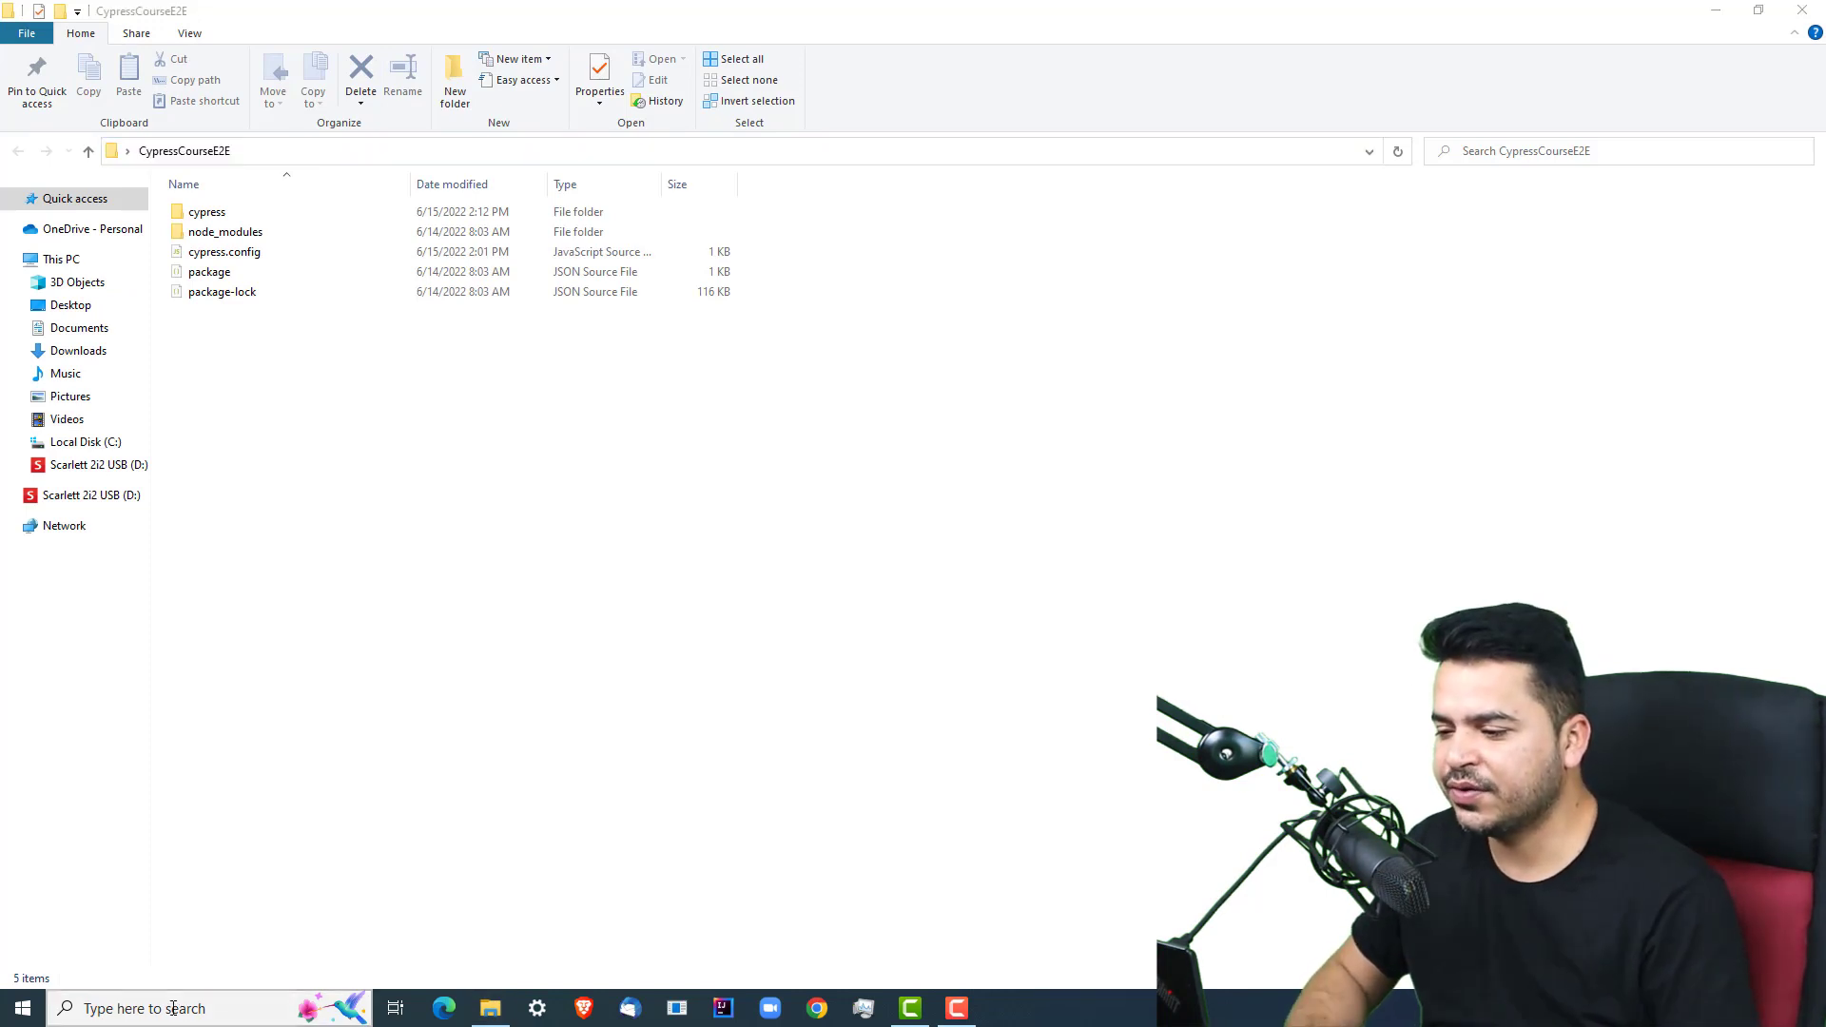
text(cmd)
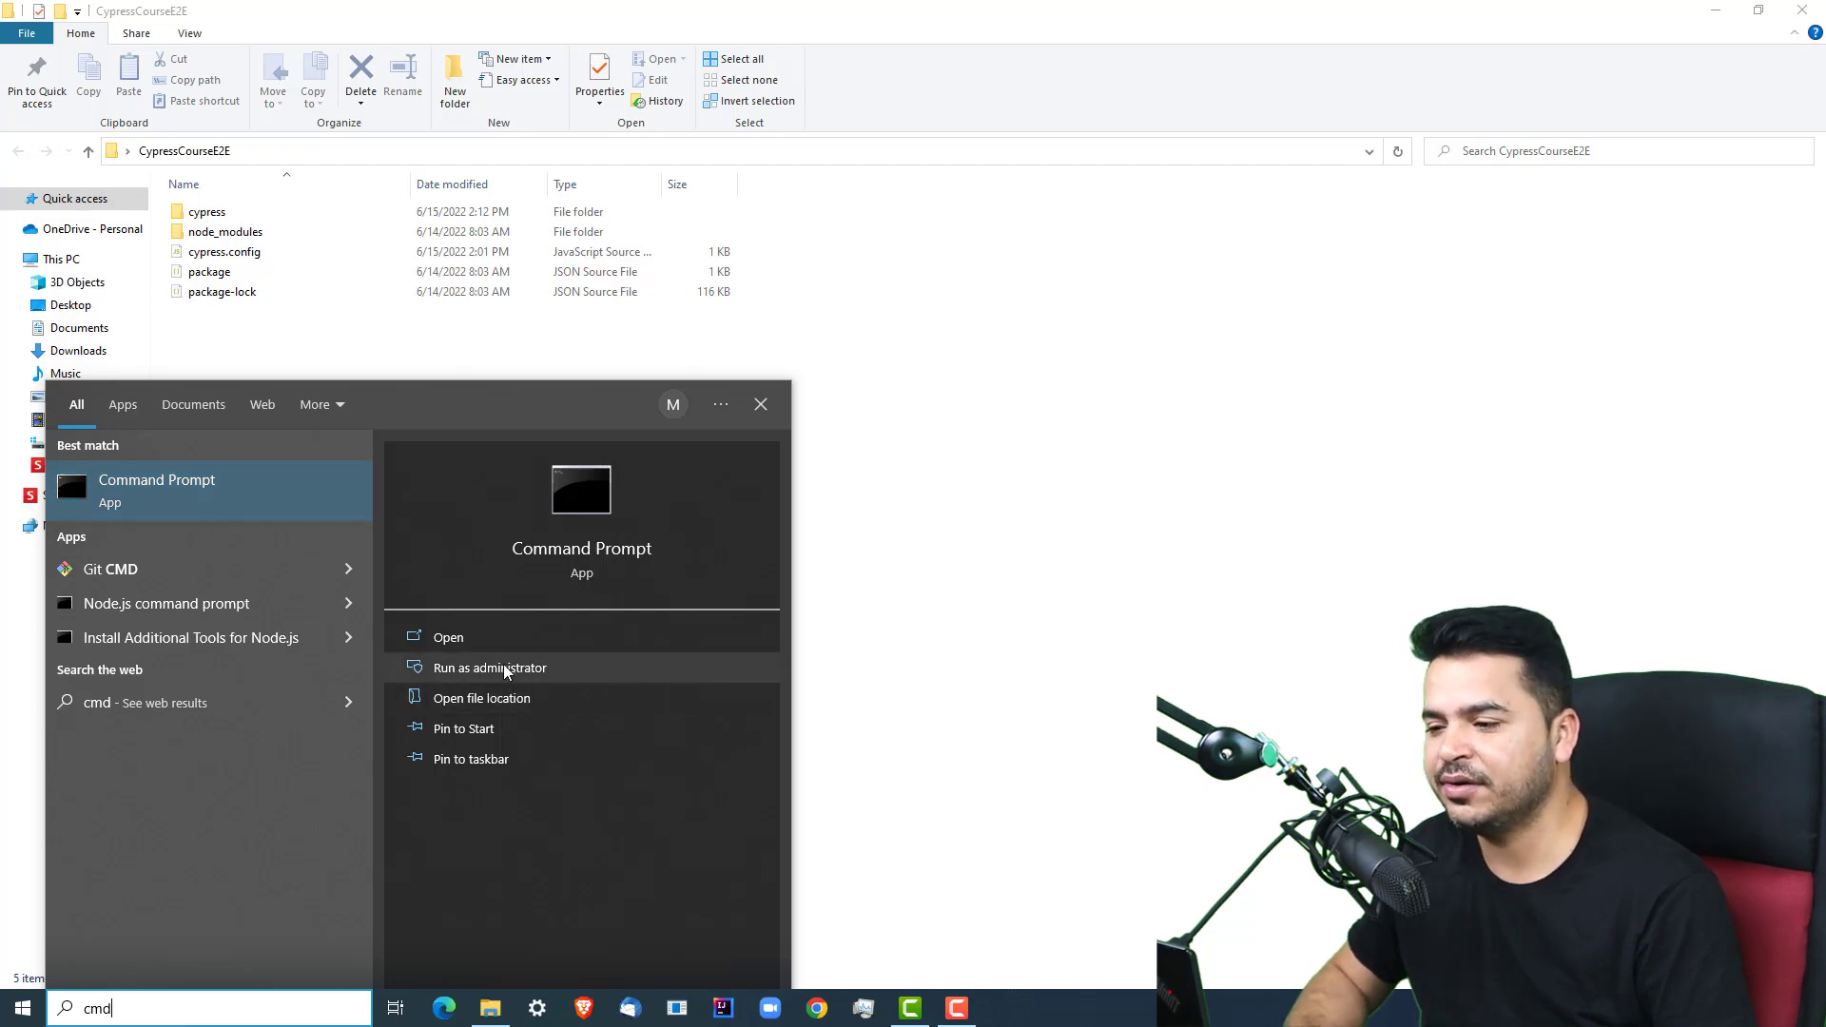
click(507, 671)
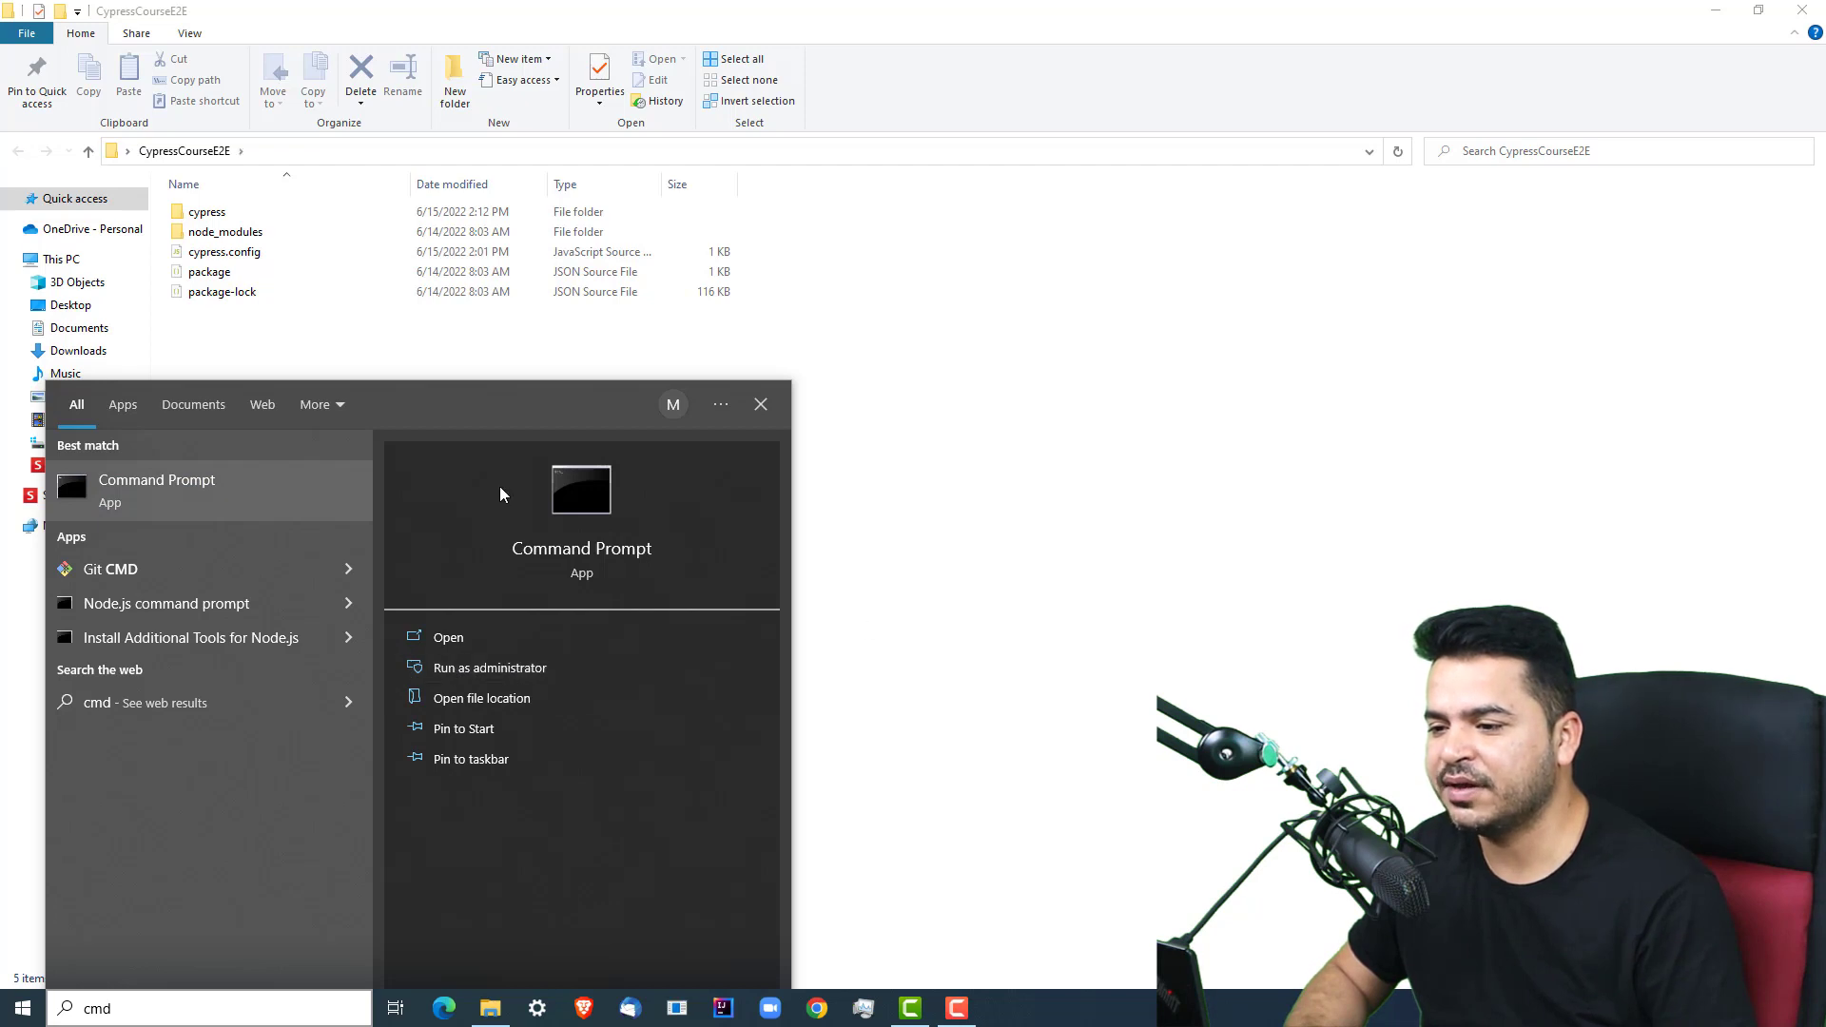
Step: Change directory to the pasted CypressCourseE2E project path with cd
drag(737, 235, 863, 360)
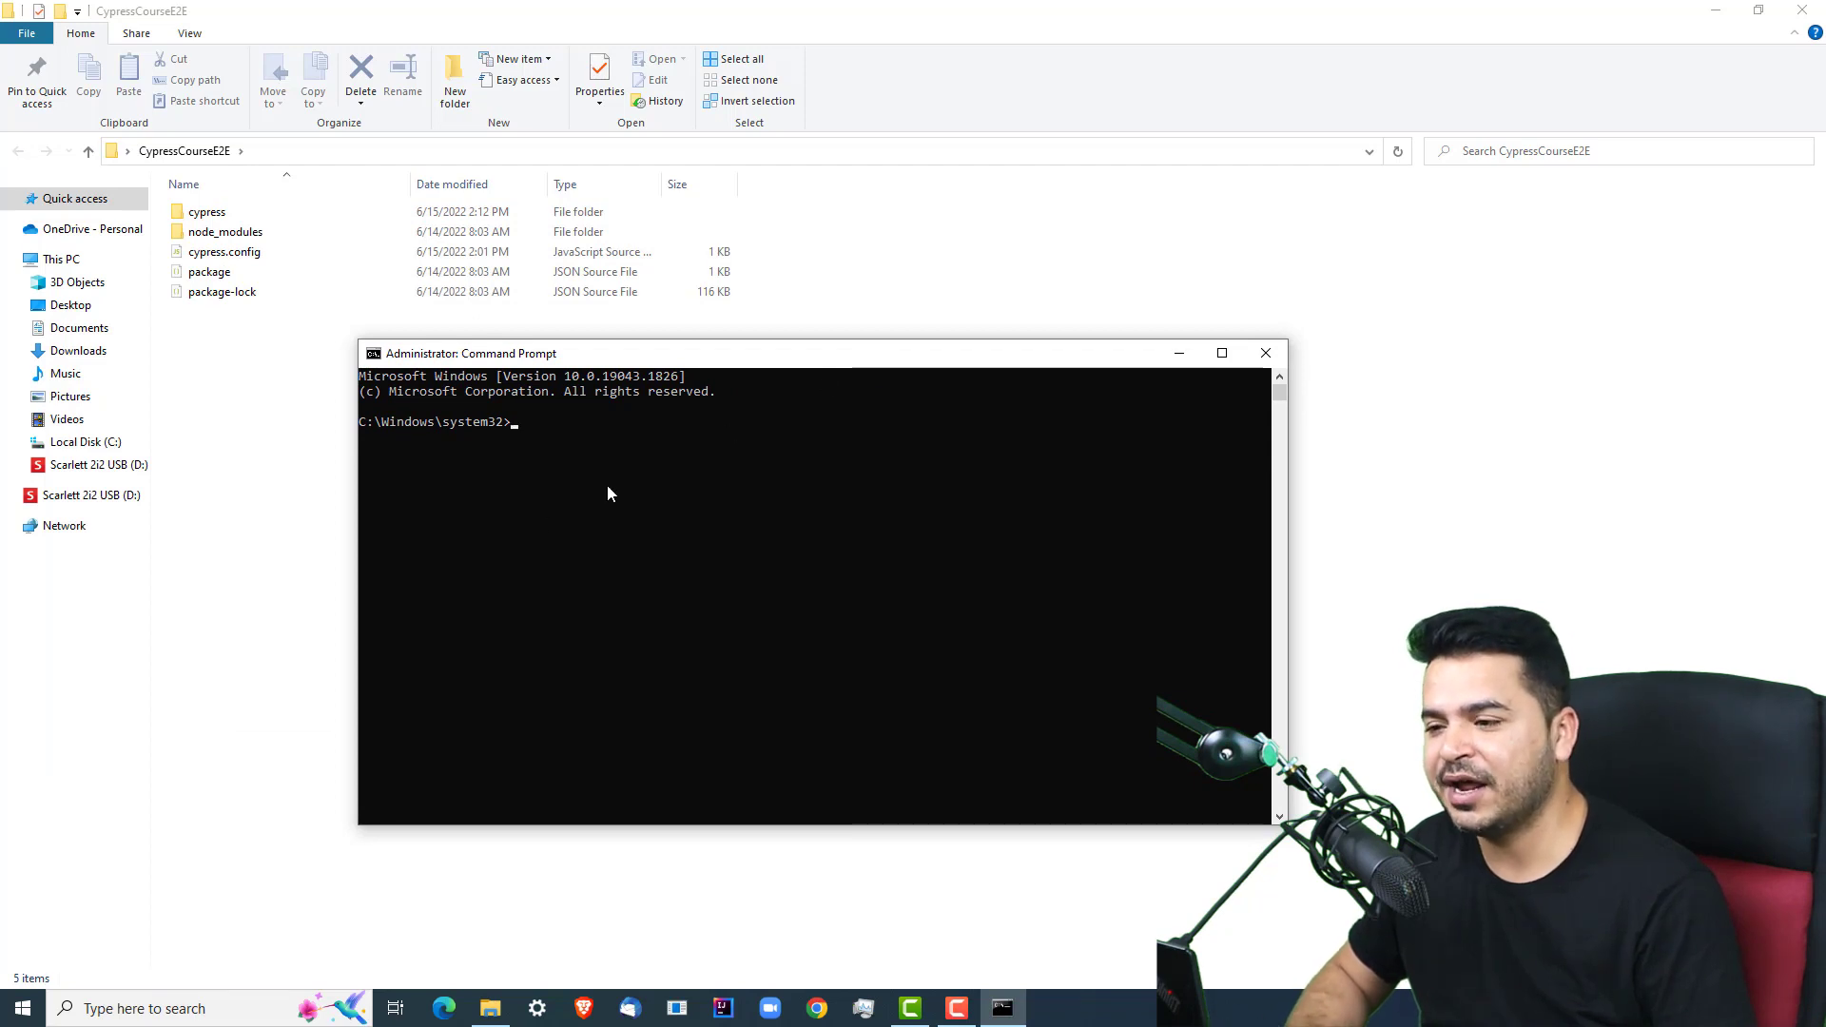
text(cd)
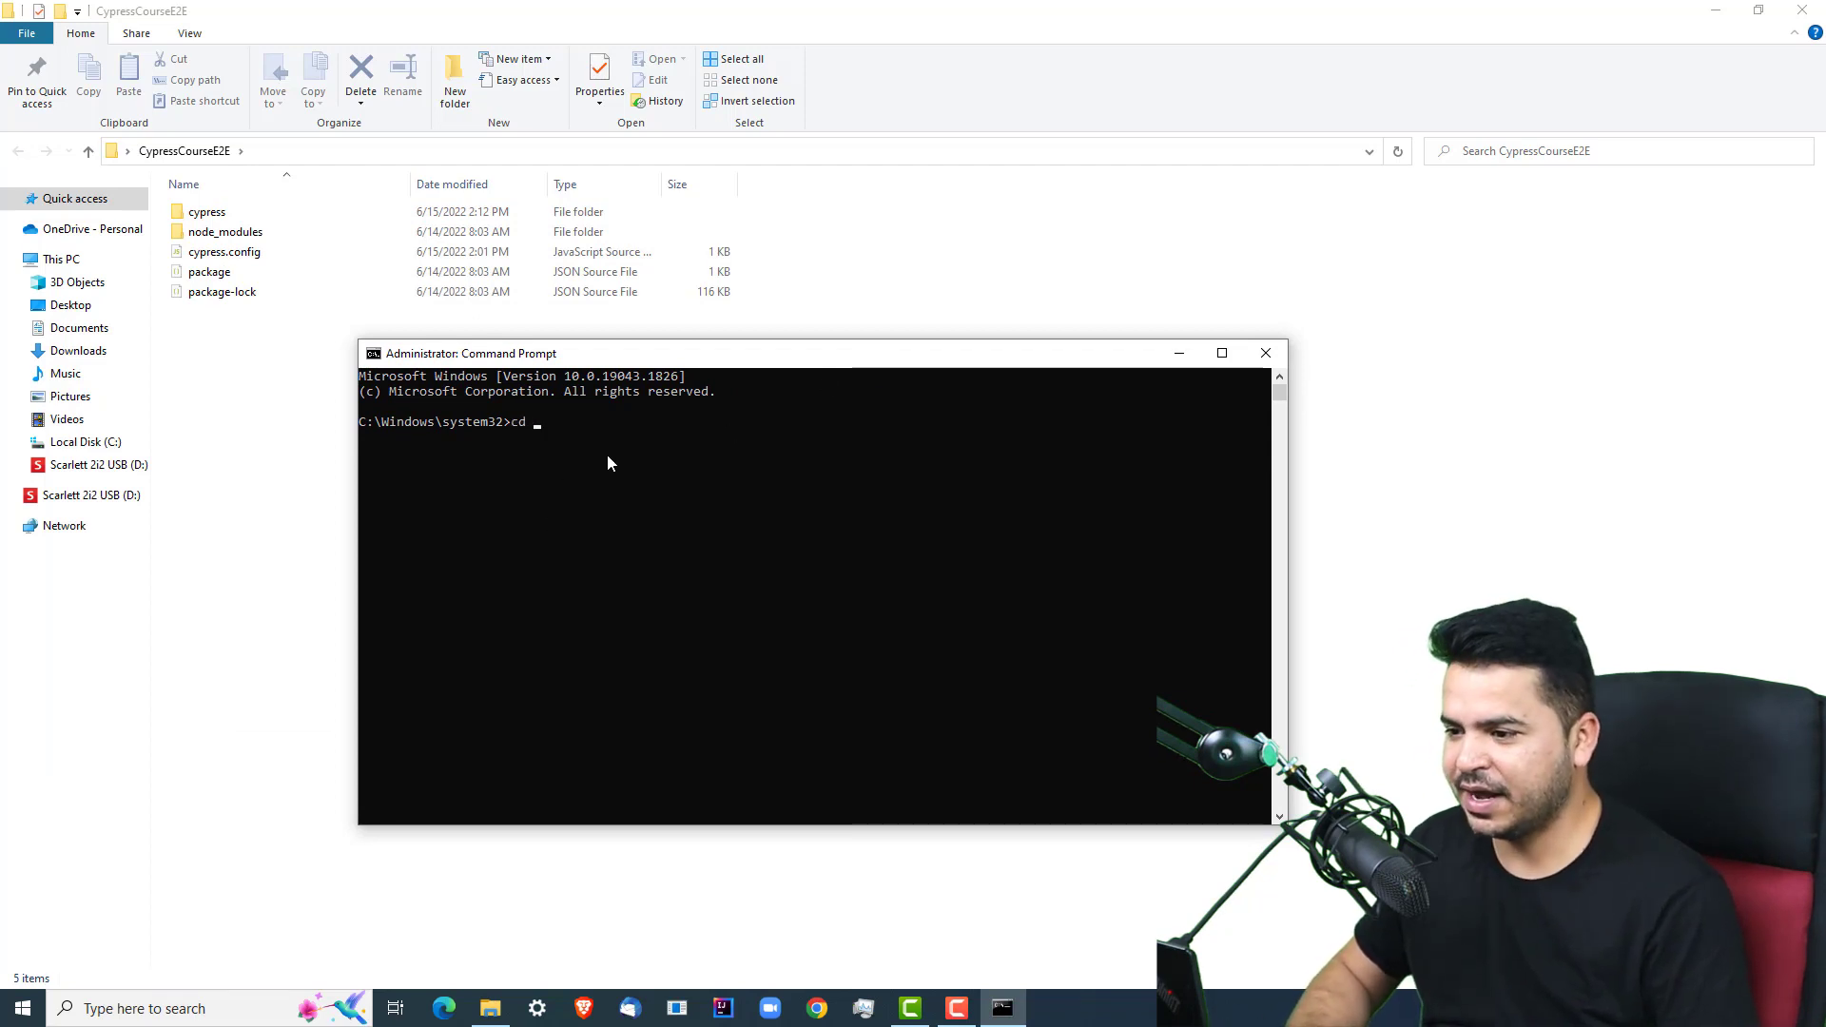
text(C:\Users\l\Desktop\CypressCourseE2E)
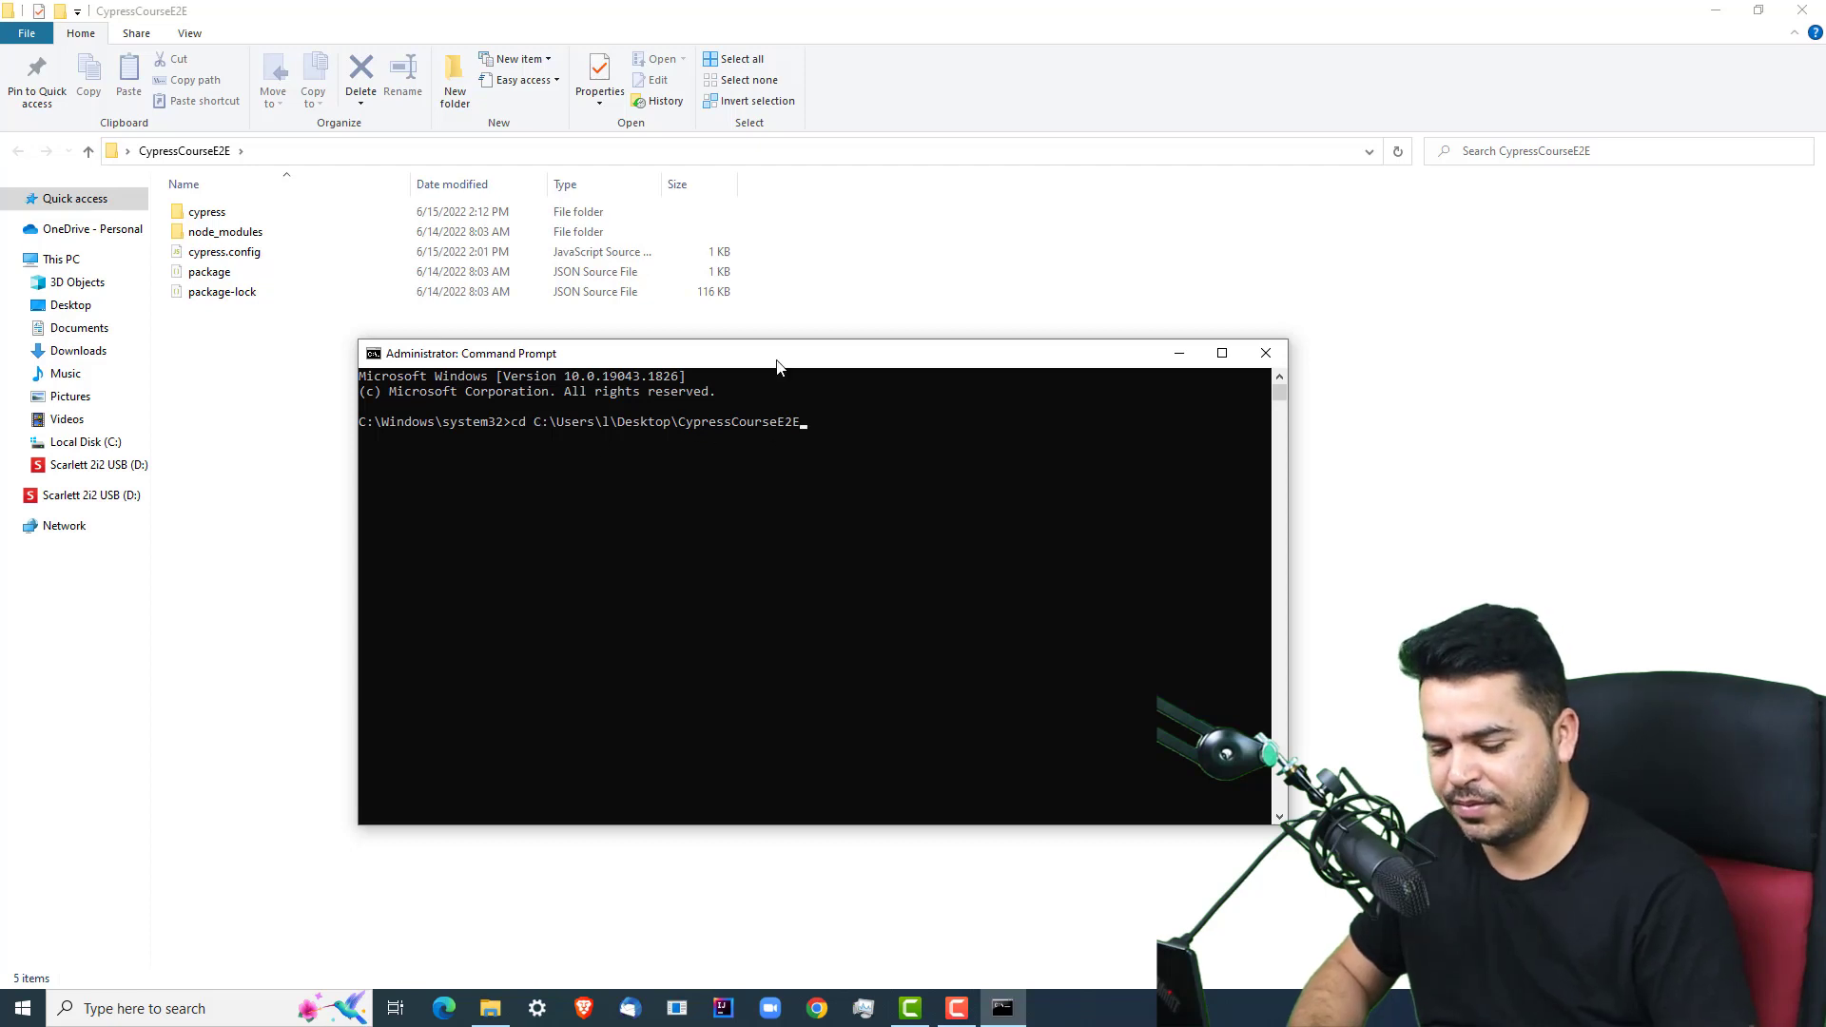
key(Return)
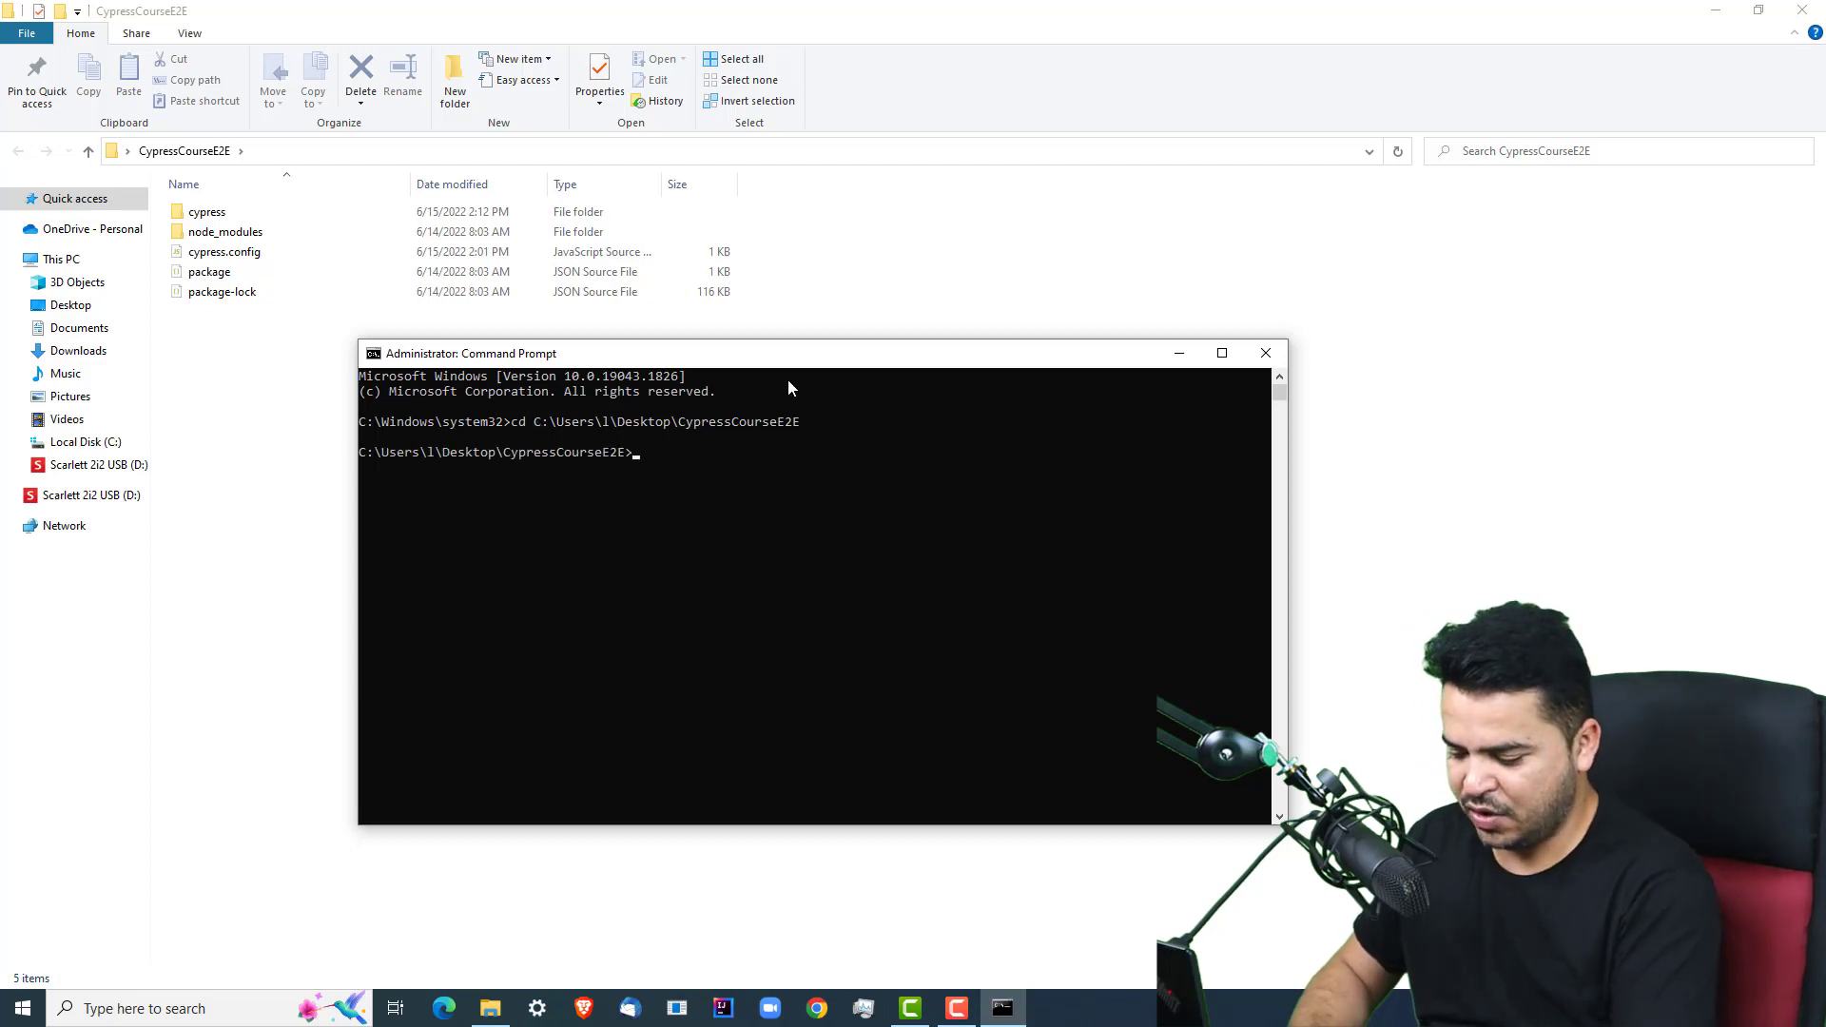
text(npx)
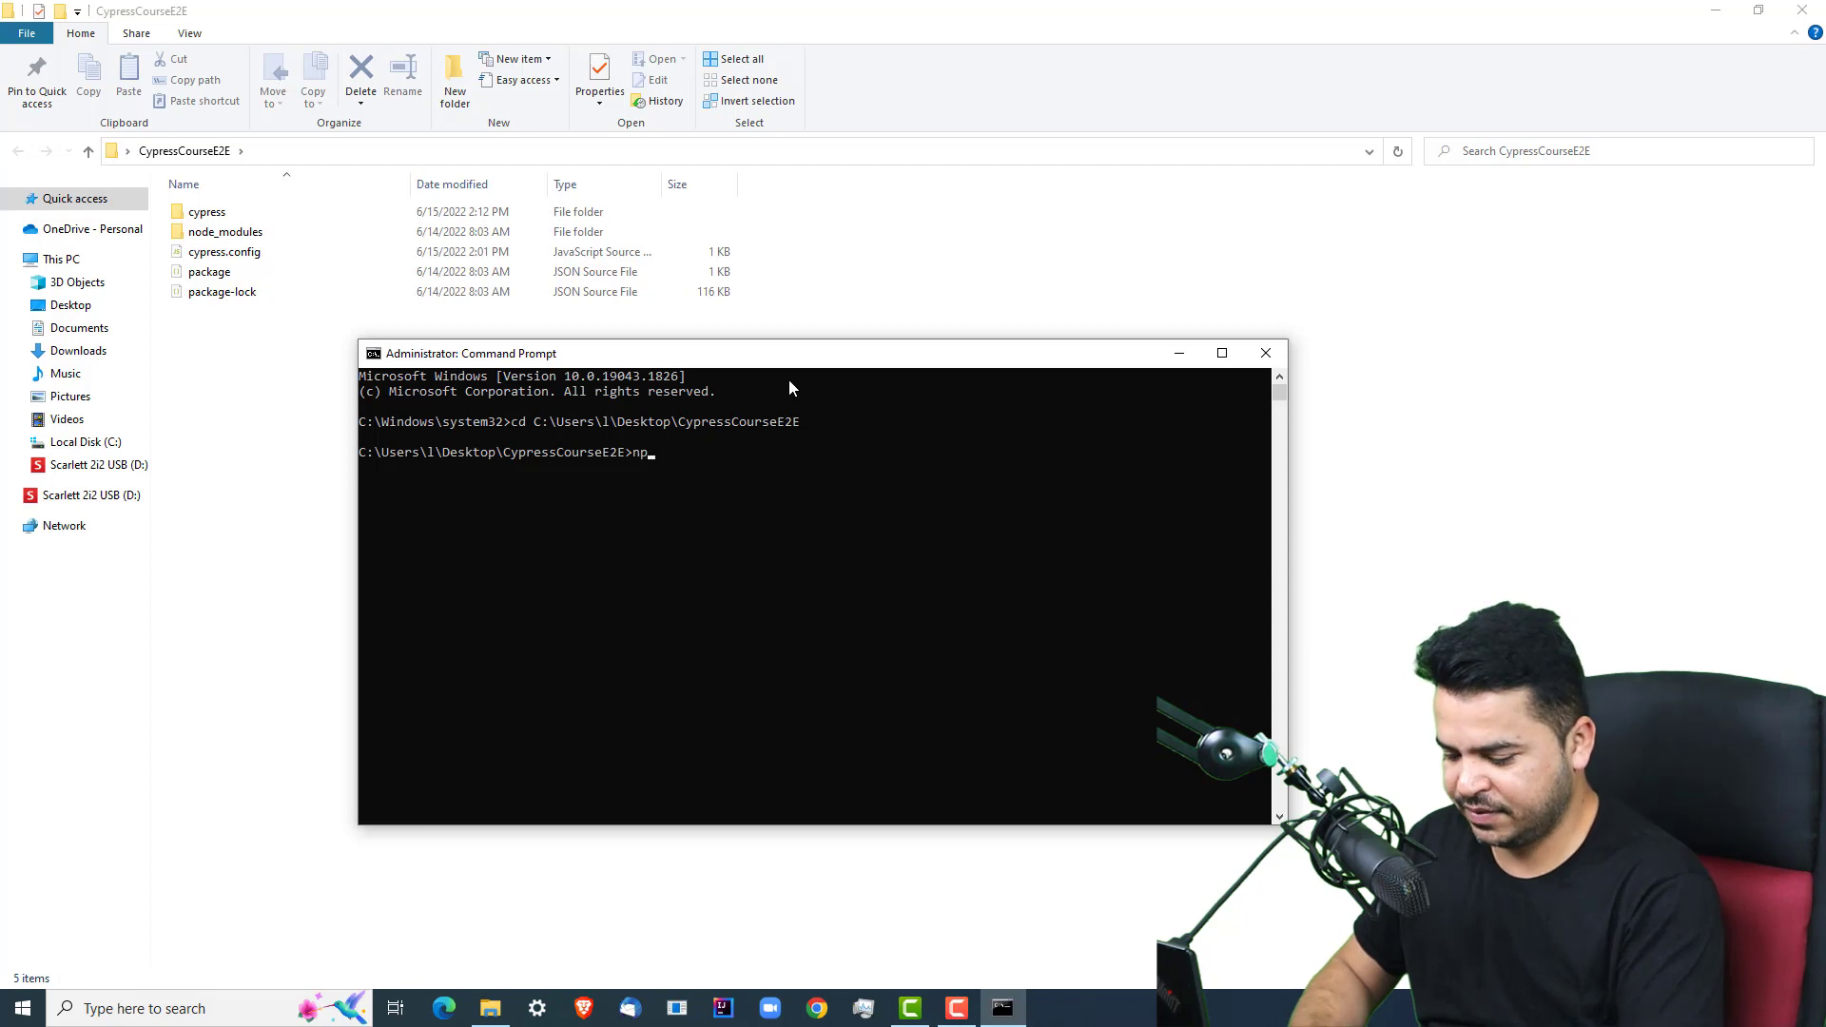
text( cypress)
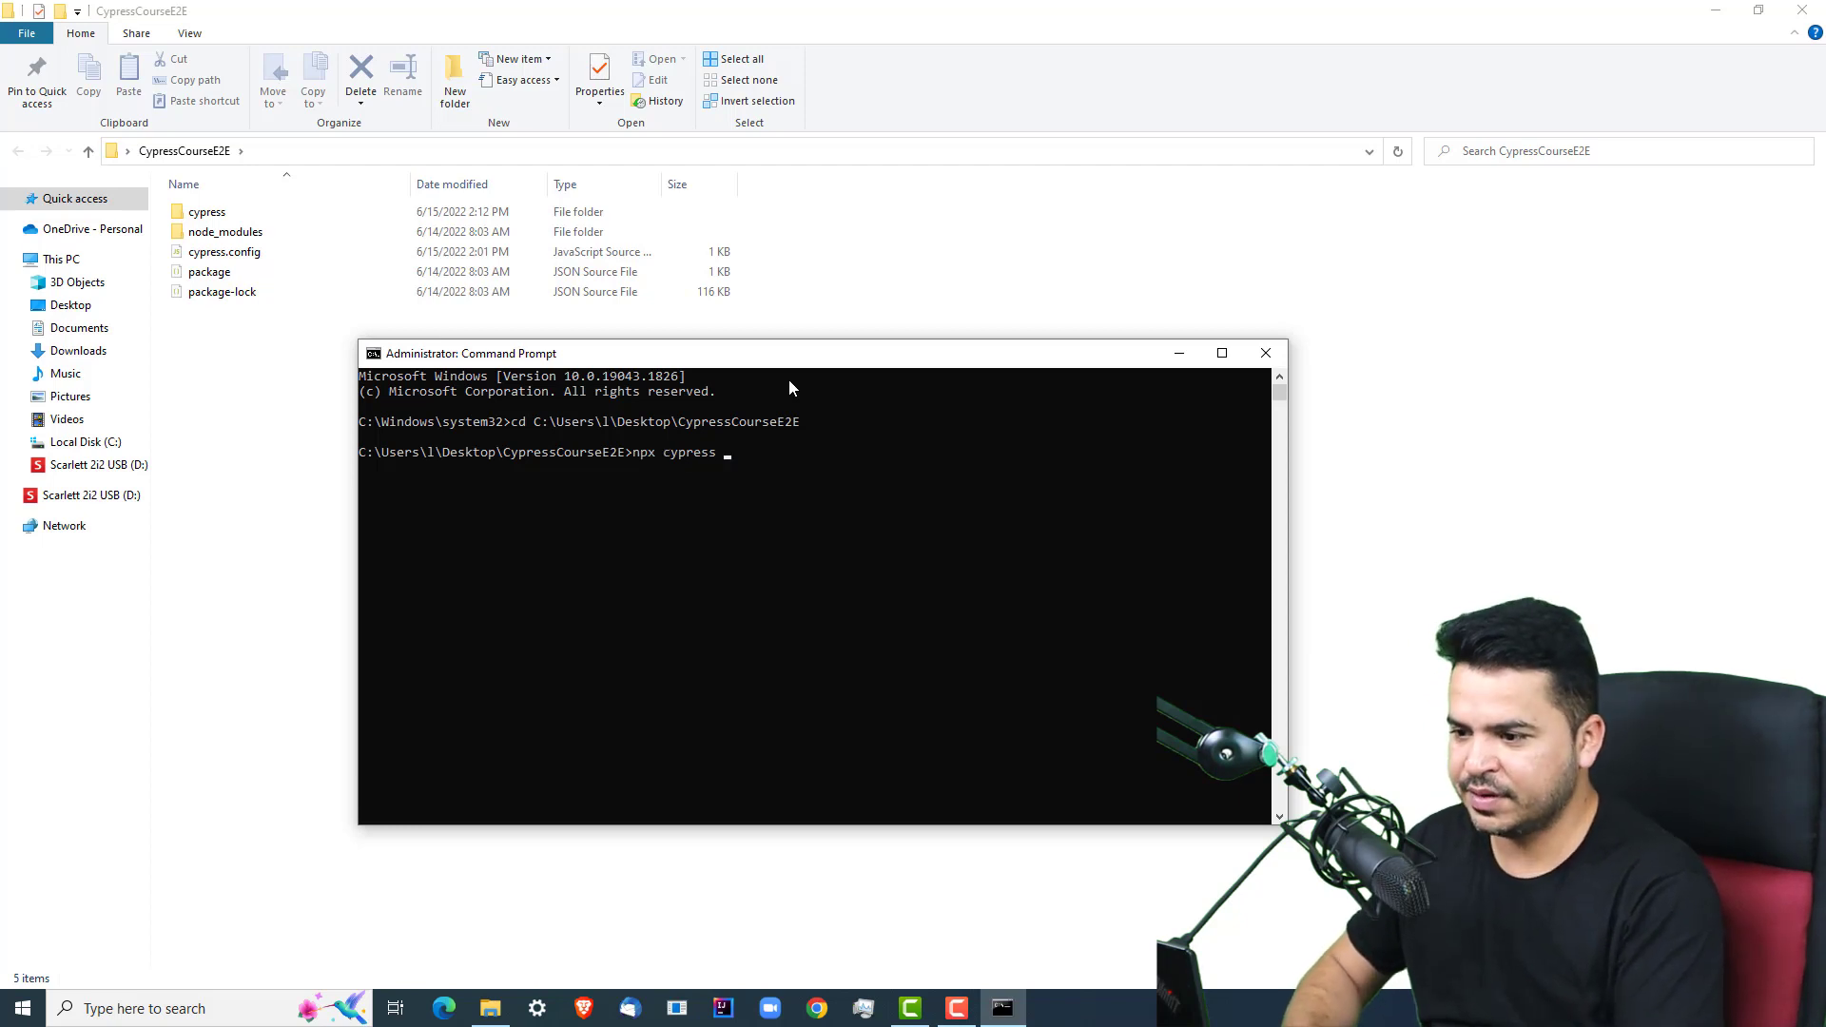
text( open)
Step: Run 'npx cypress open' to bring up the Cypress welcome page
key(Return)
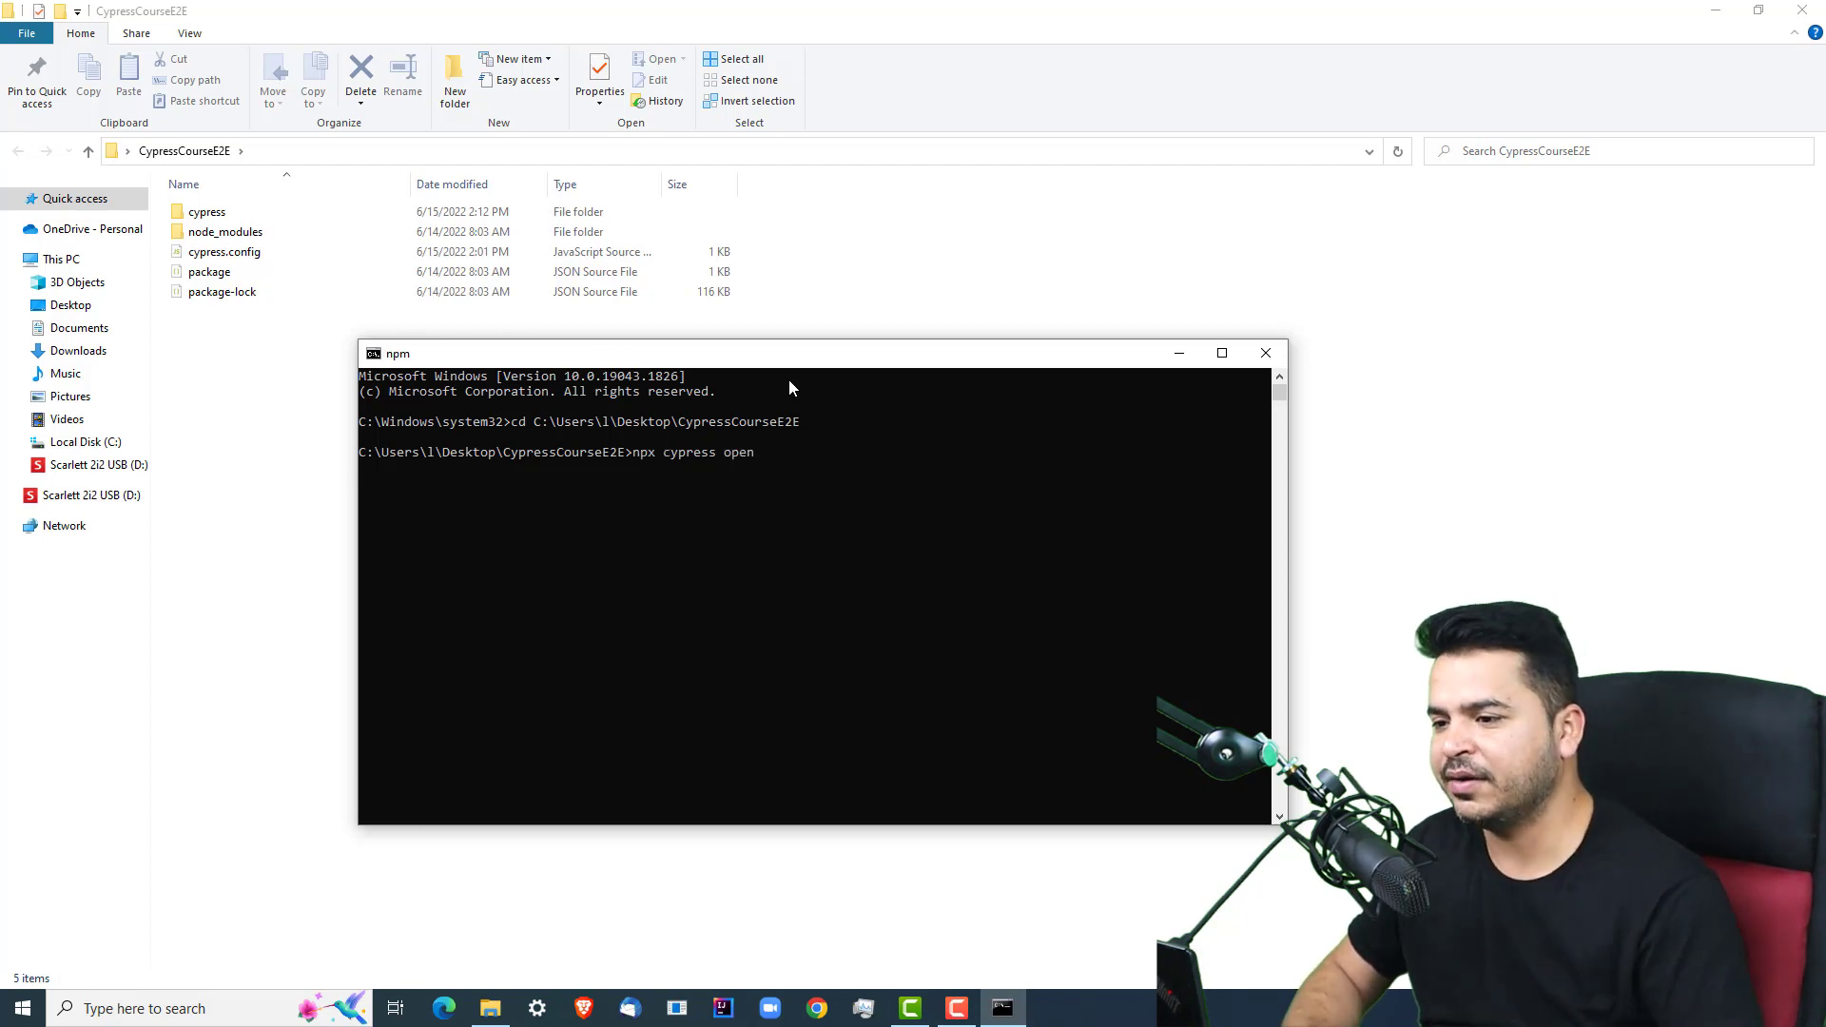
drag(827, 357, 698, 299)
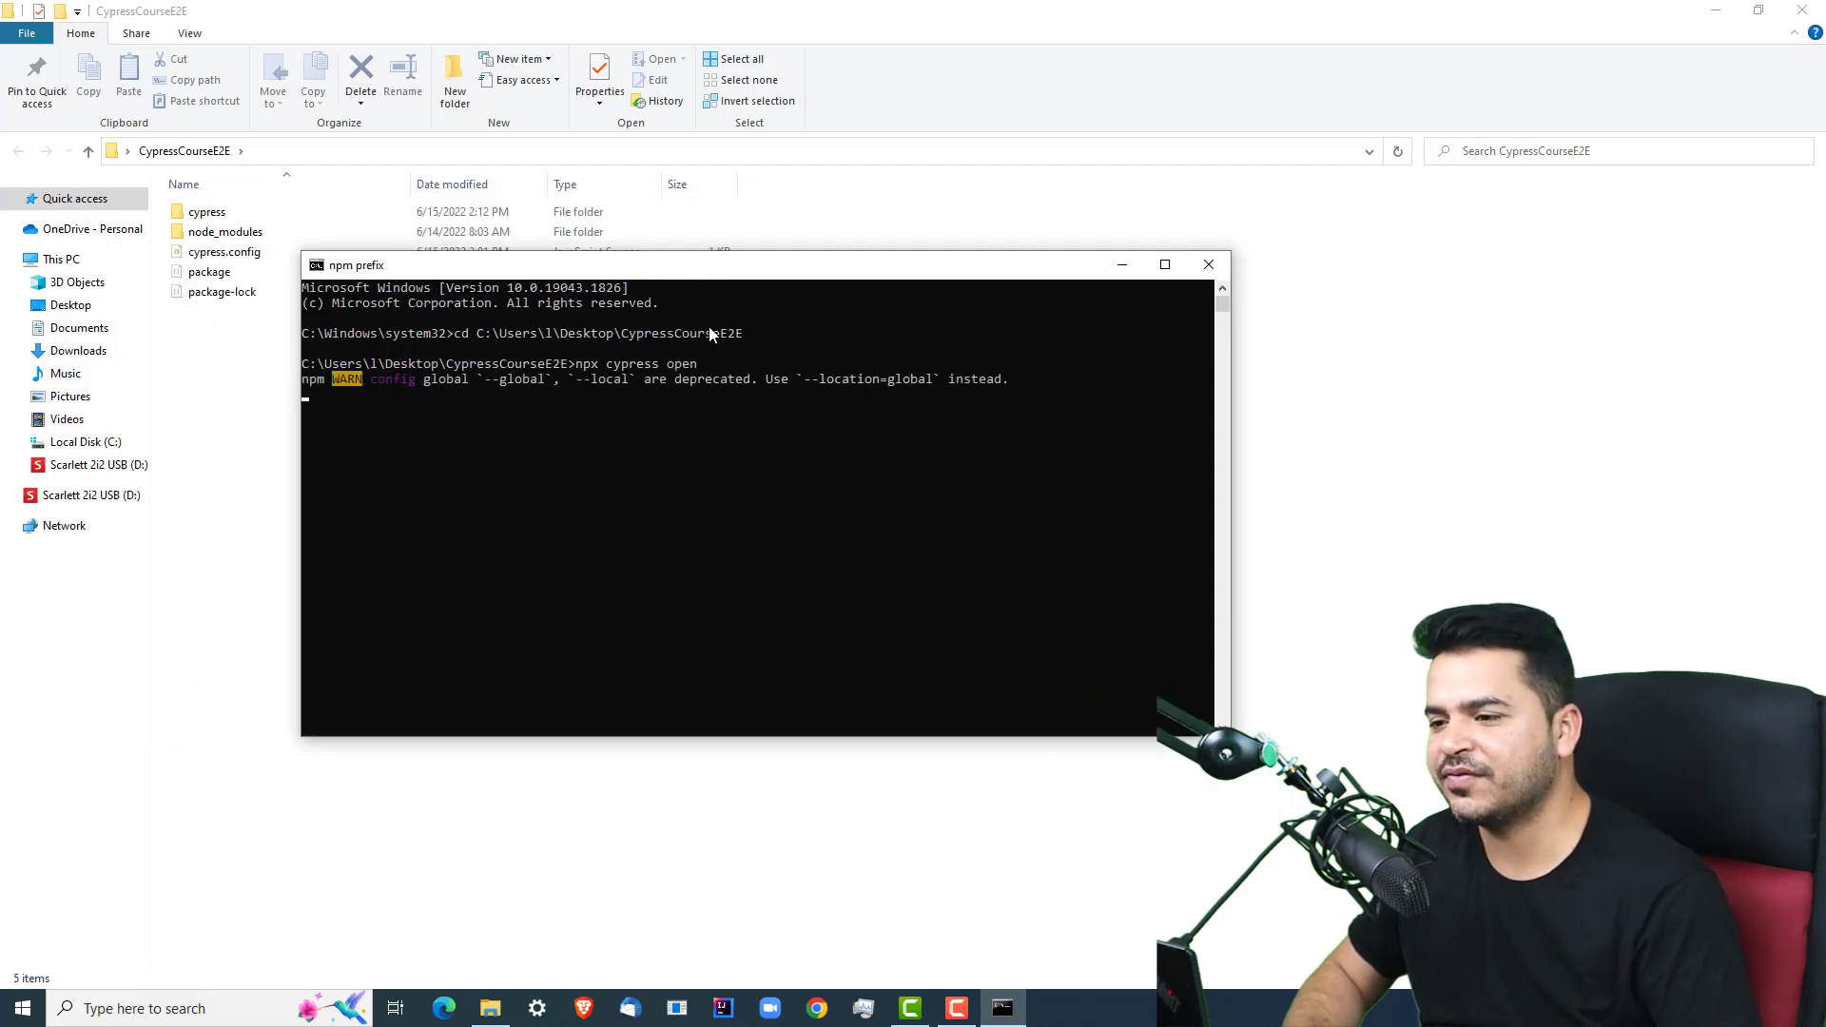
drag(690, 260, 792, 222)
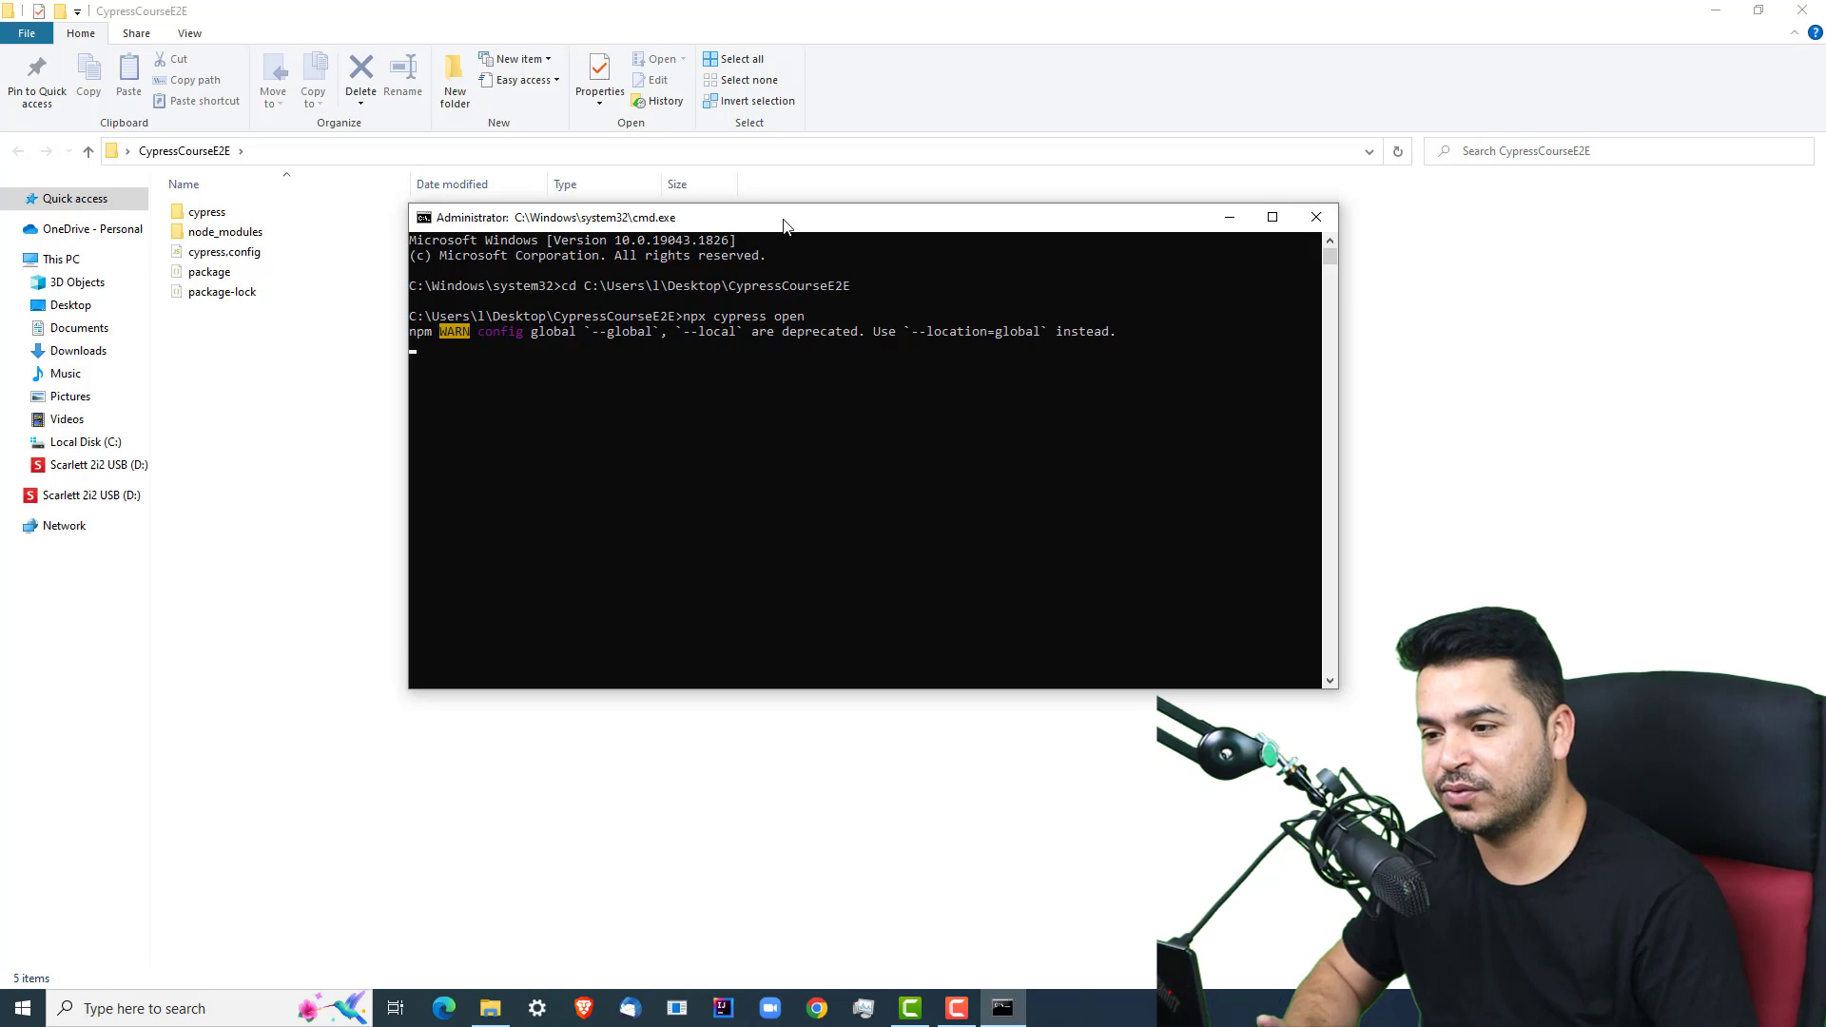
mouse_move(856, 218)
mouse_down()
mouse_move(745, 247)
mouse_move(722, 307)
mouse_up()
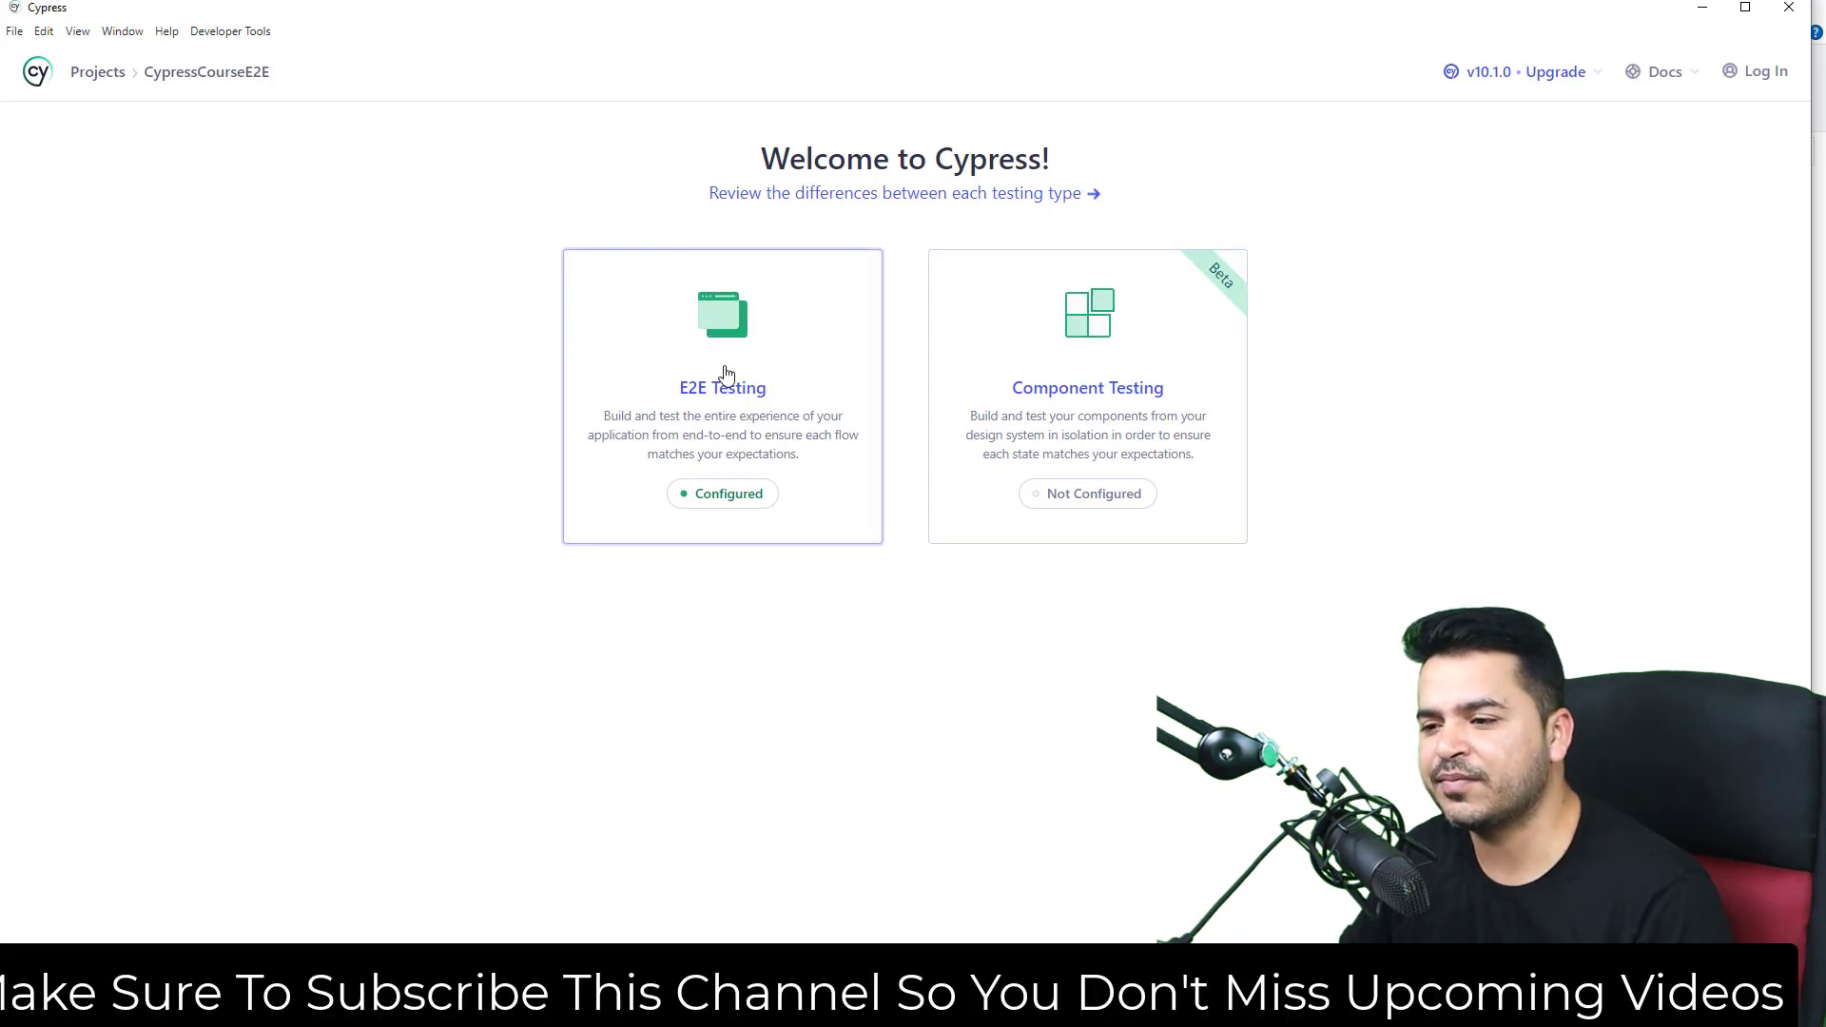
Step: Choose E2E Testing and start it in the Chrome browser
click(727, 345)
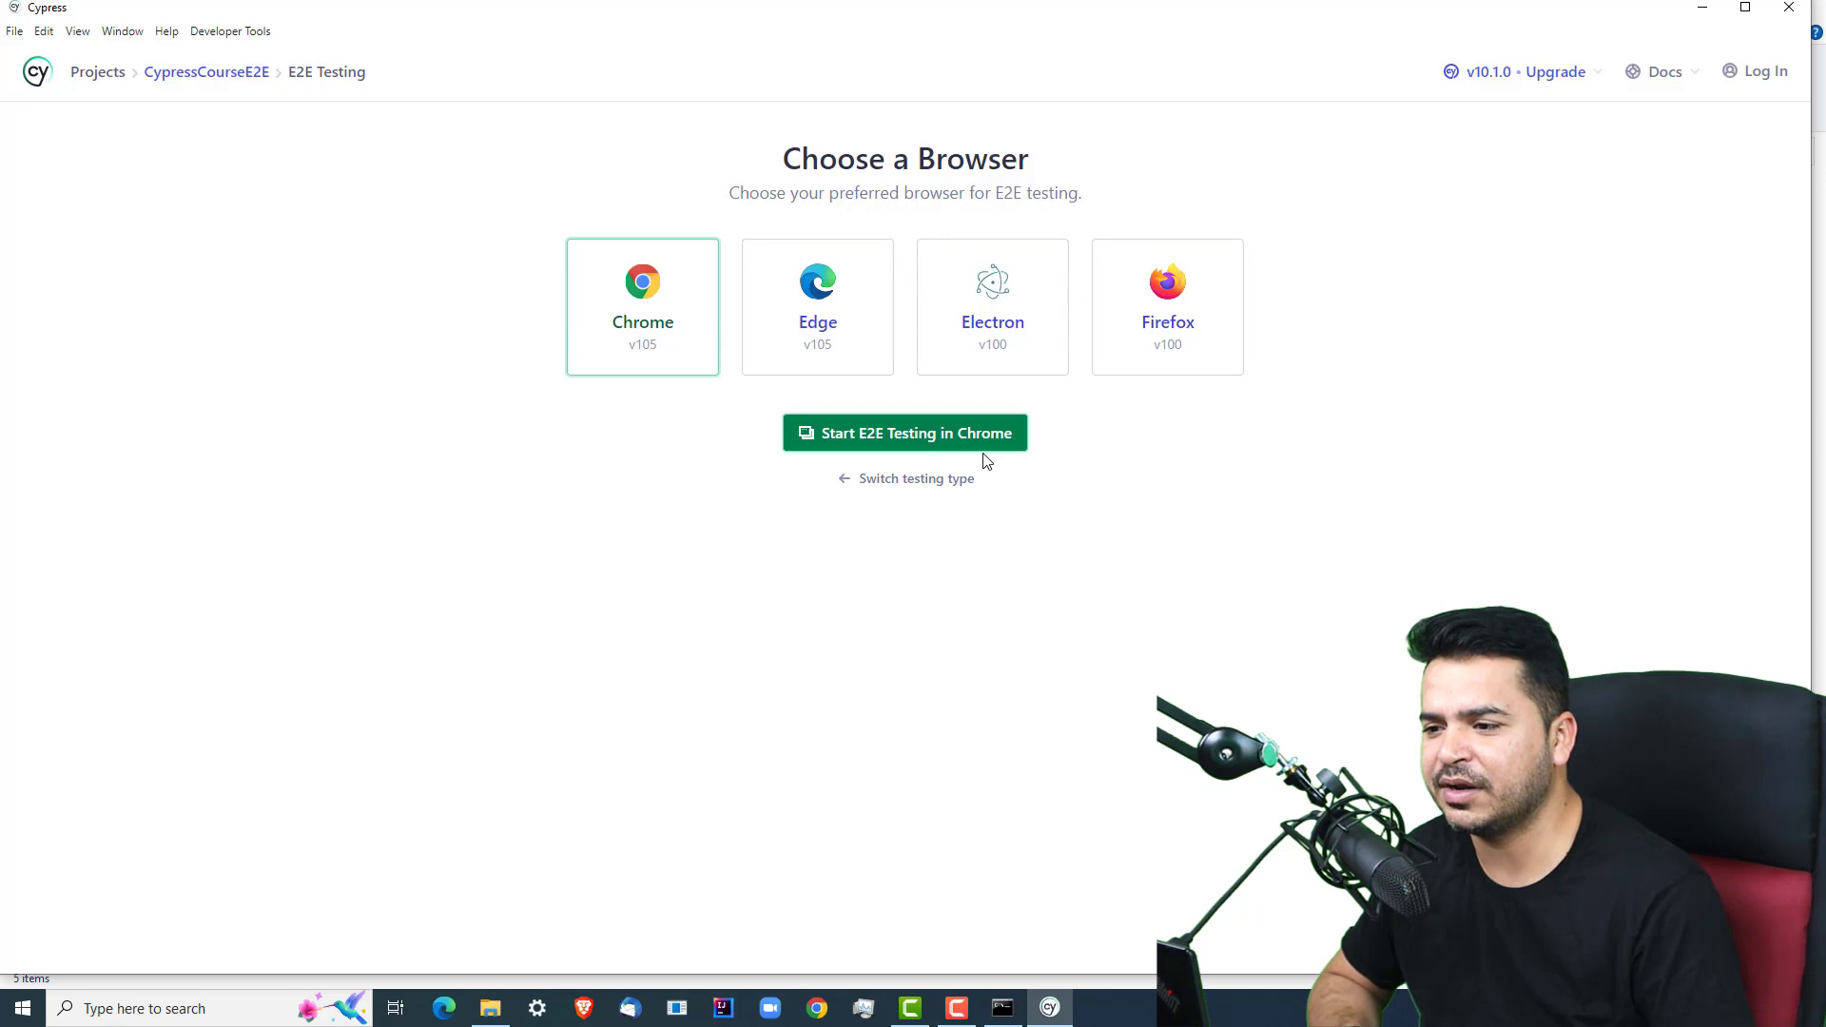
click(954, 444)
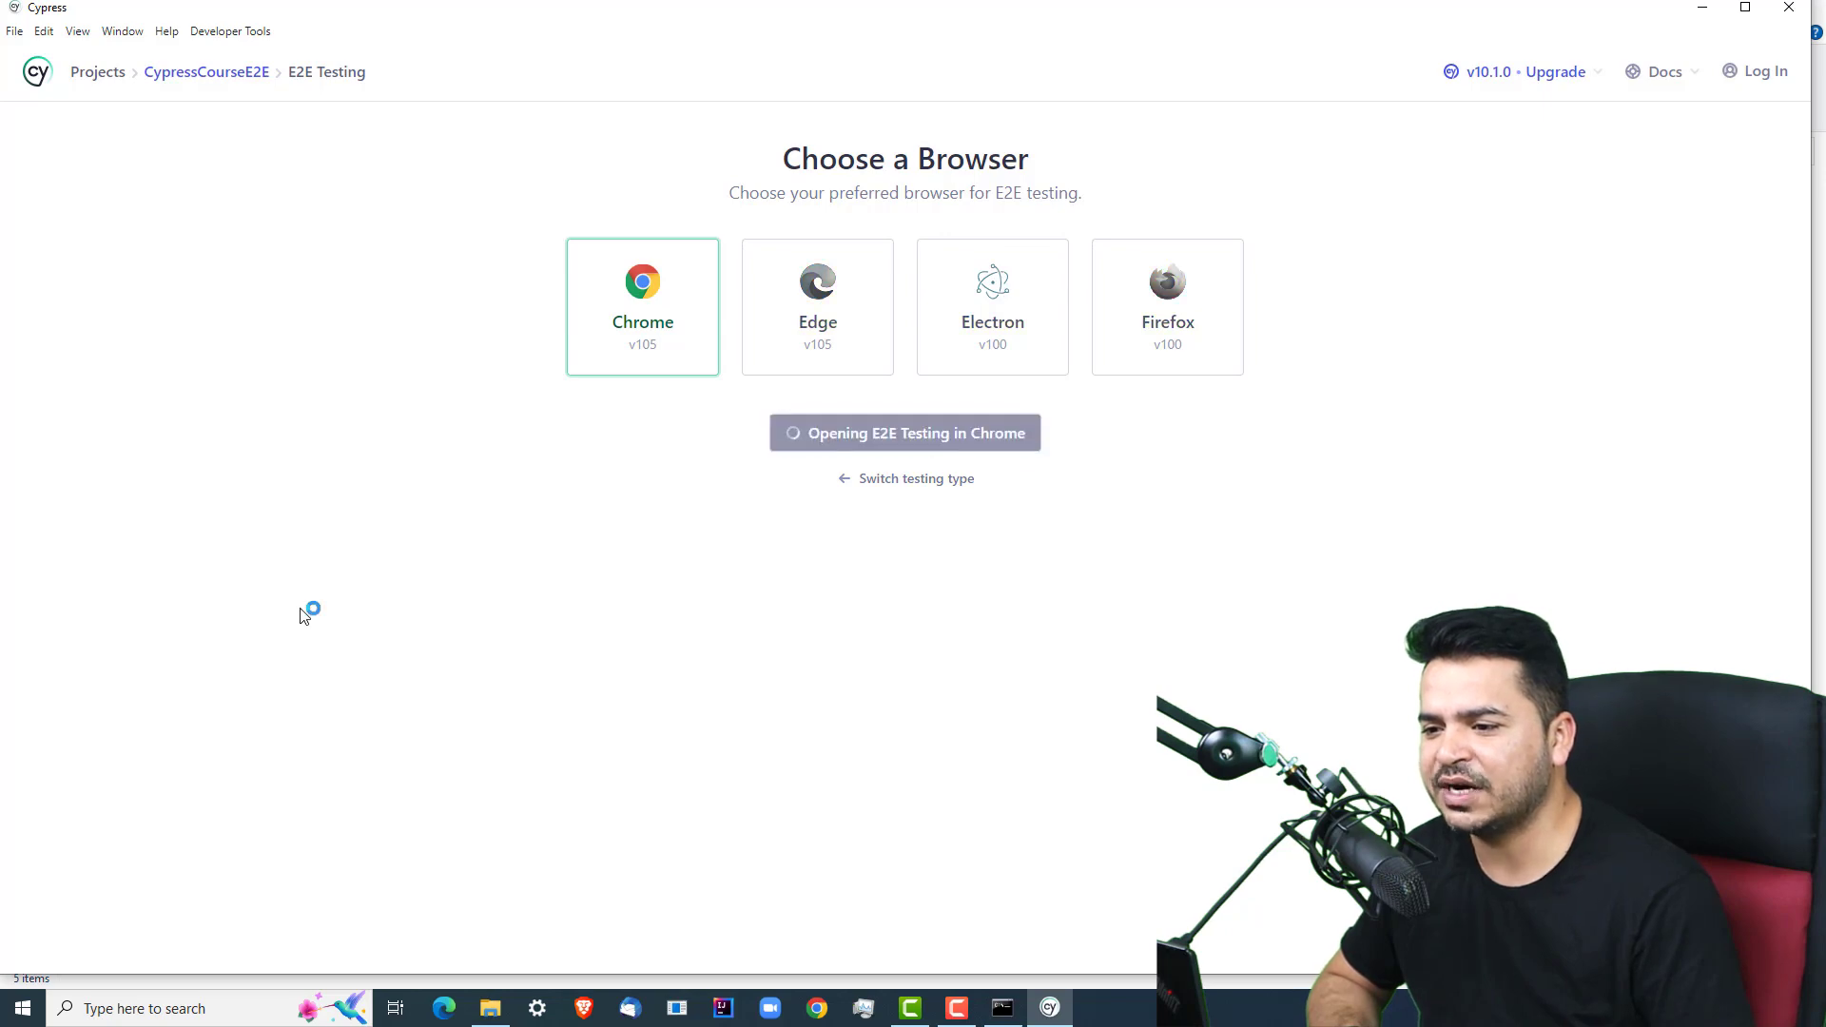